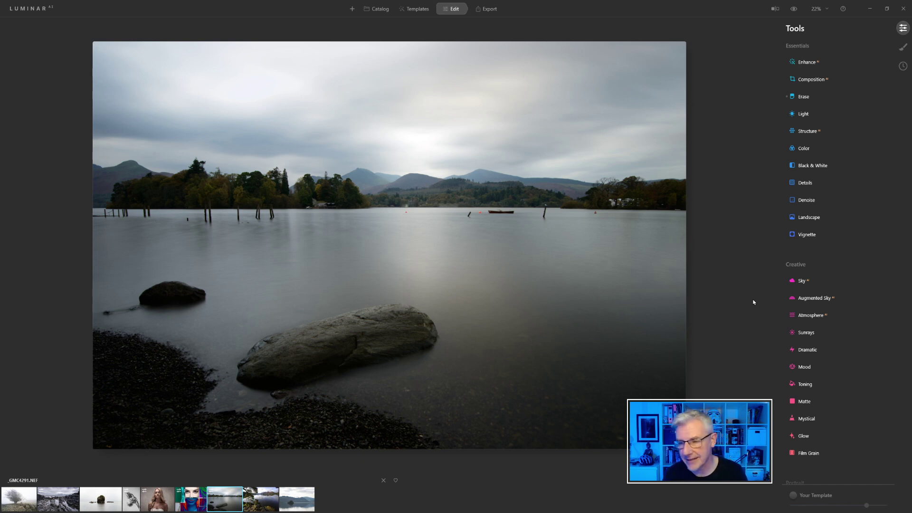
Set the Light camera profile to Adobe Standard
click(803, 114)
click(868, 216)
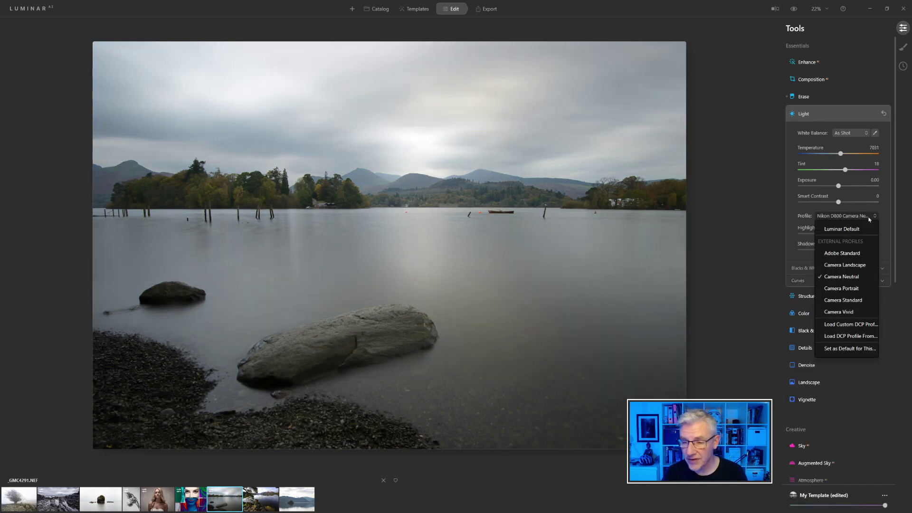
click(854, 252)
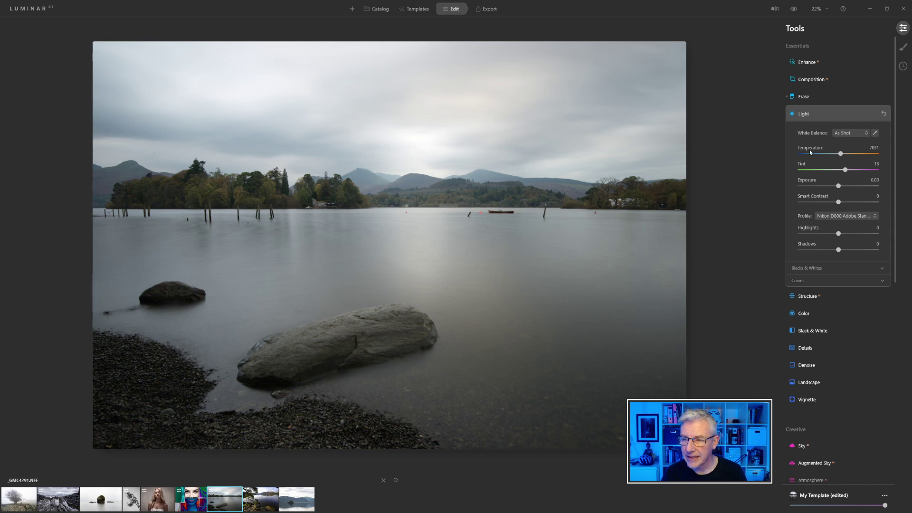
Raise Structure Amount to 14, Color Saturation to 6 and Vibrance to 5
click(825, 297)
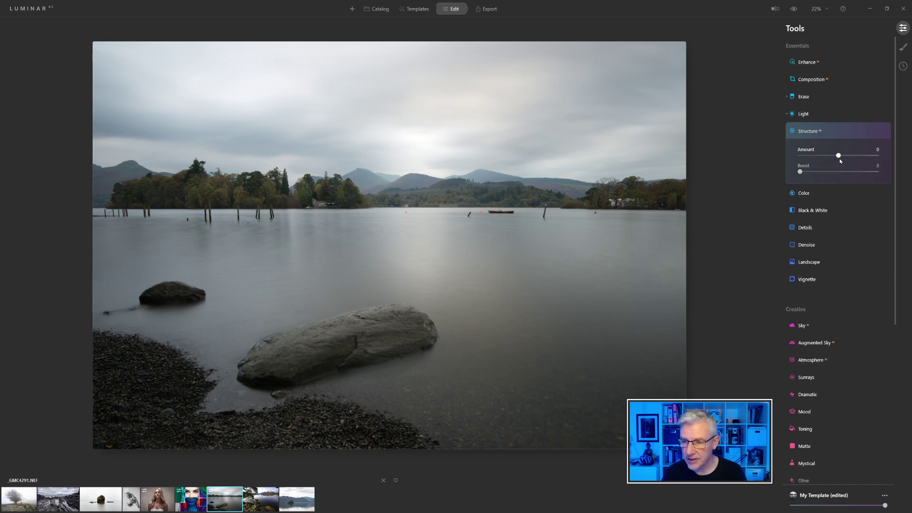
drag(839, 155, 846, 156)
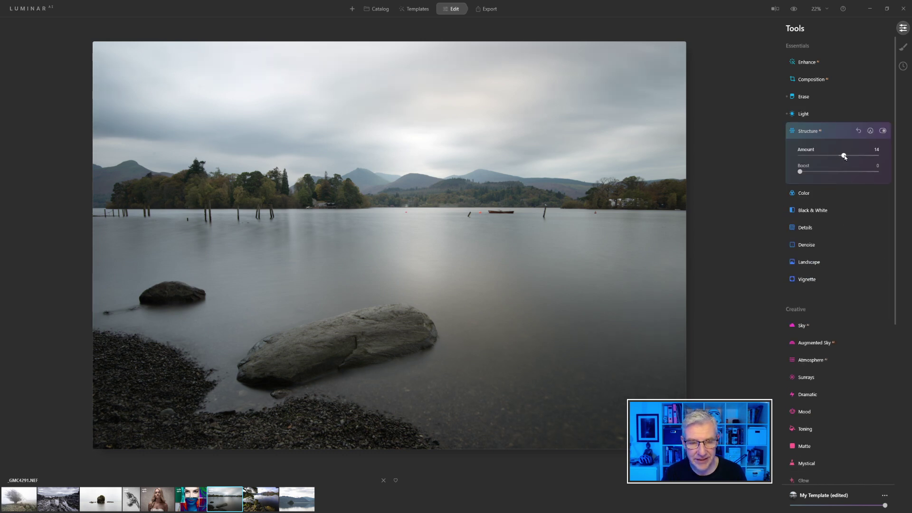
click(805, 194)
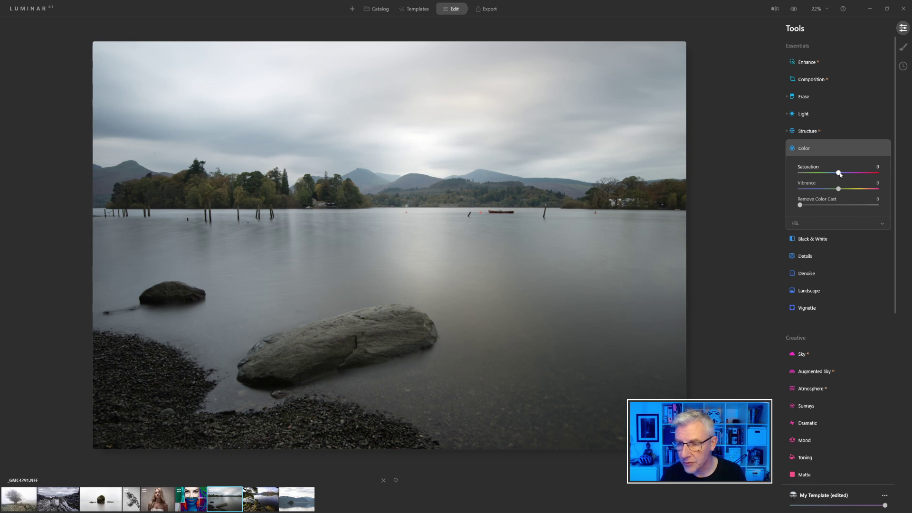
drag(839, 173, 840, 190)
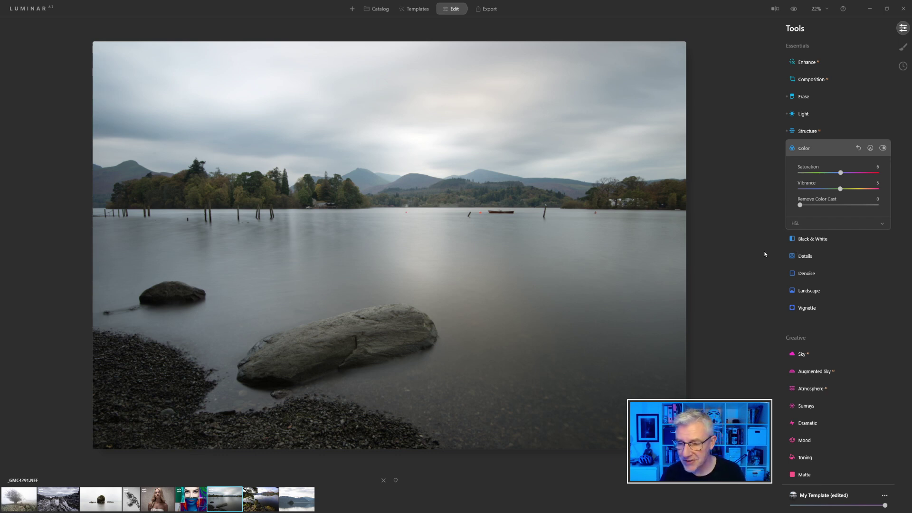
In the Sky tool, preview Bright Blue Sky 1 from All Skies
click(808, 354)
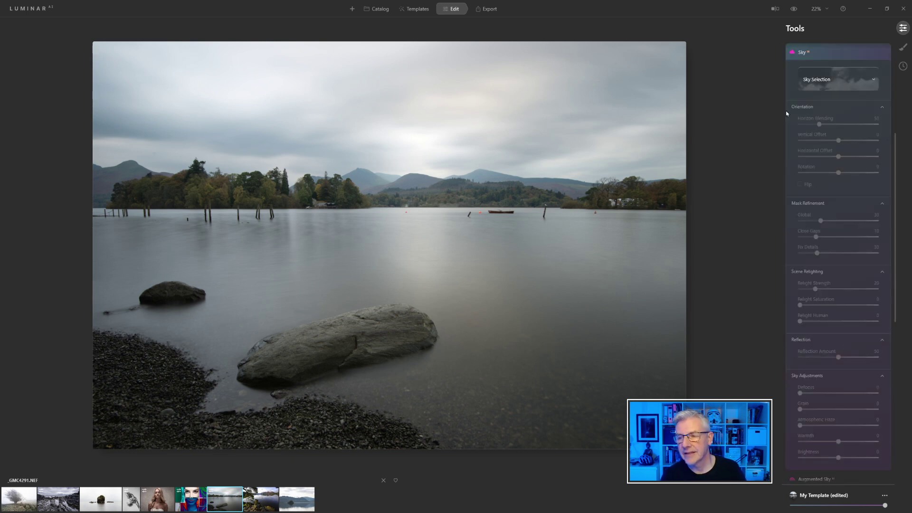
click(874, 80)
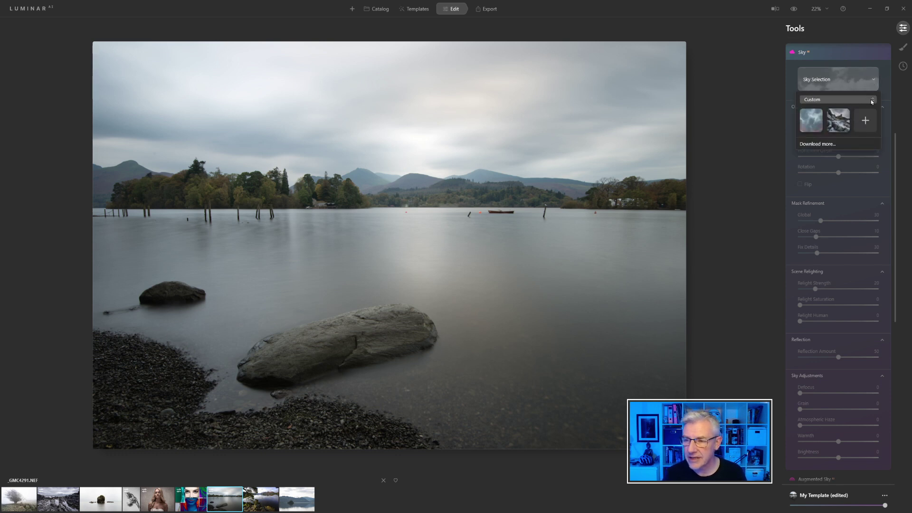
click(870, 99)
click(852, 114)
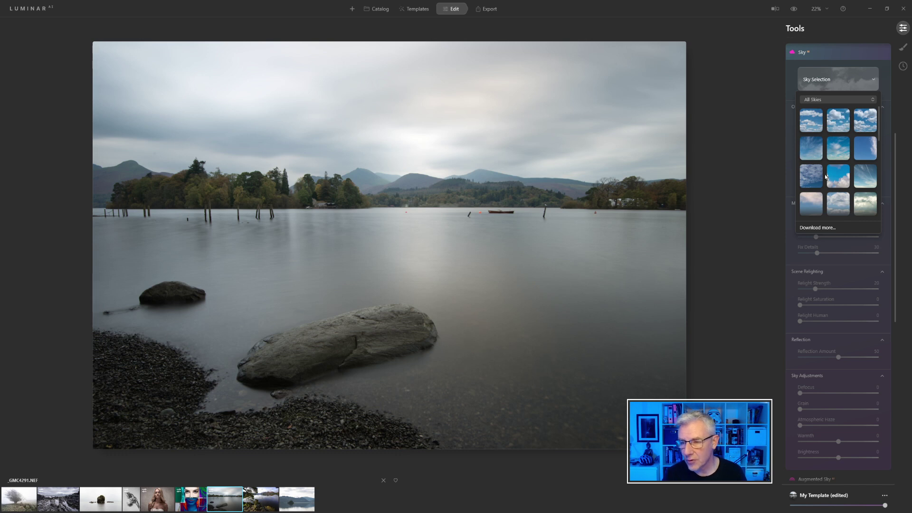
click(863, 177)
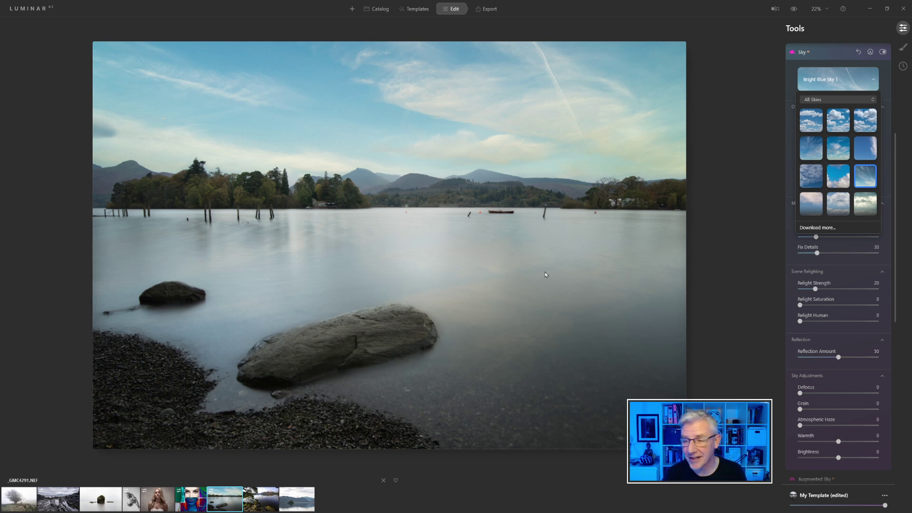
Switch to the Dramatic Sunset category and apply Dramatic Sunset 3
click(873, 100)
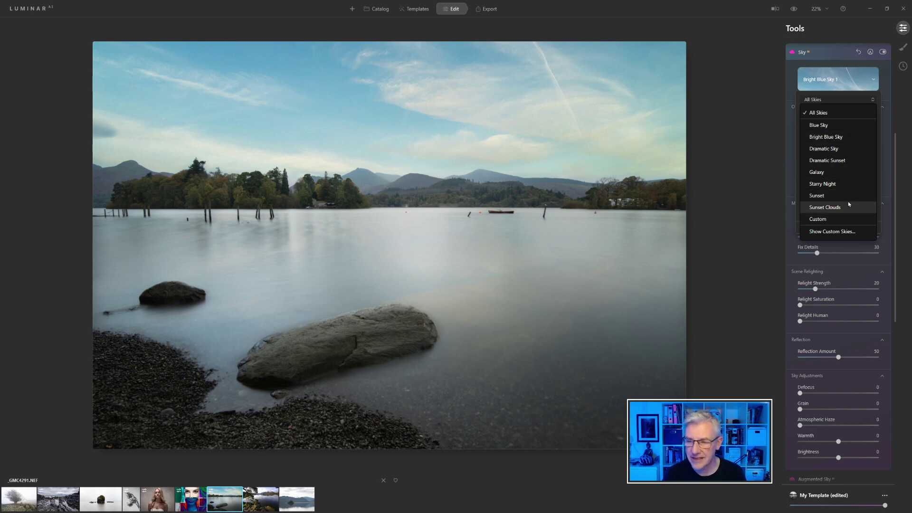
click(834, 162)
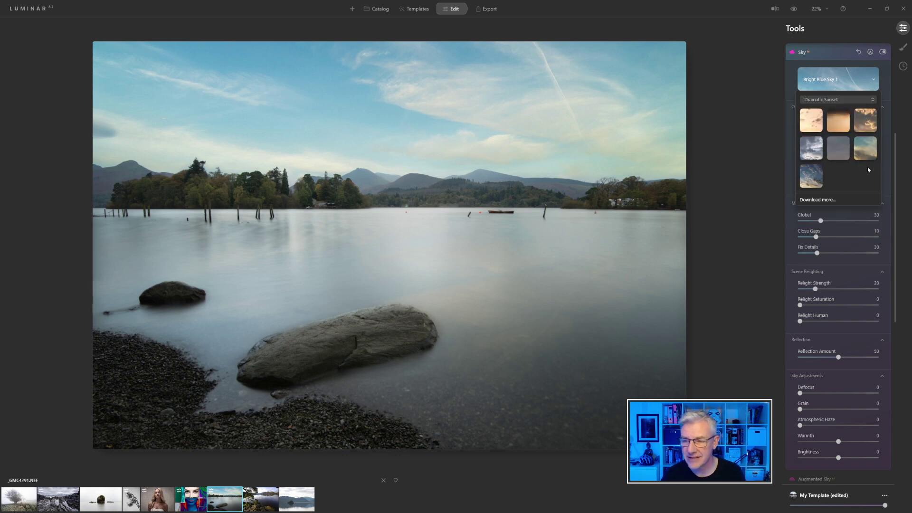
click(867, 127)
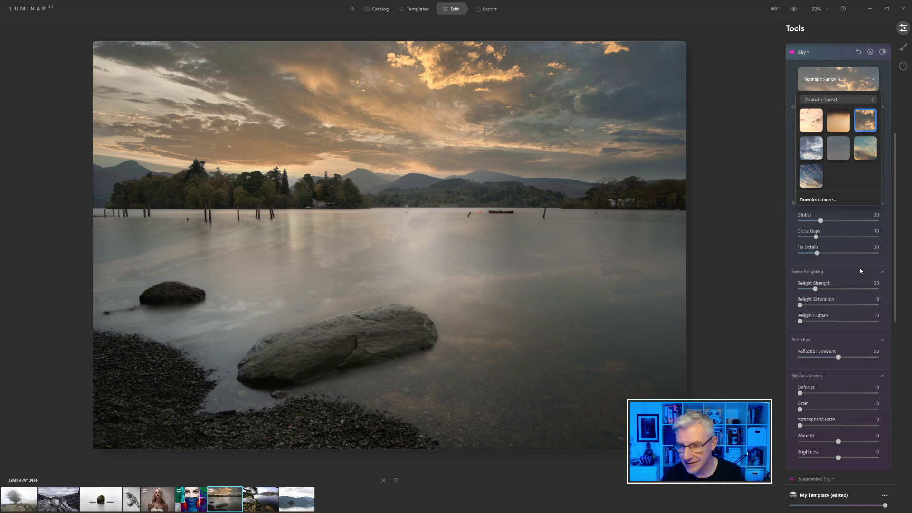
Close the sky picker and collapse all the Sky tool subsections
click(851, 87)
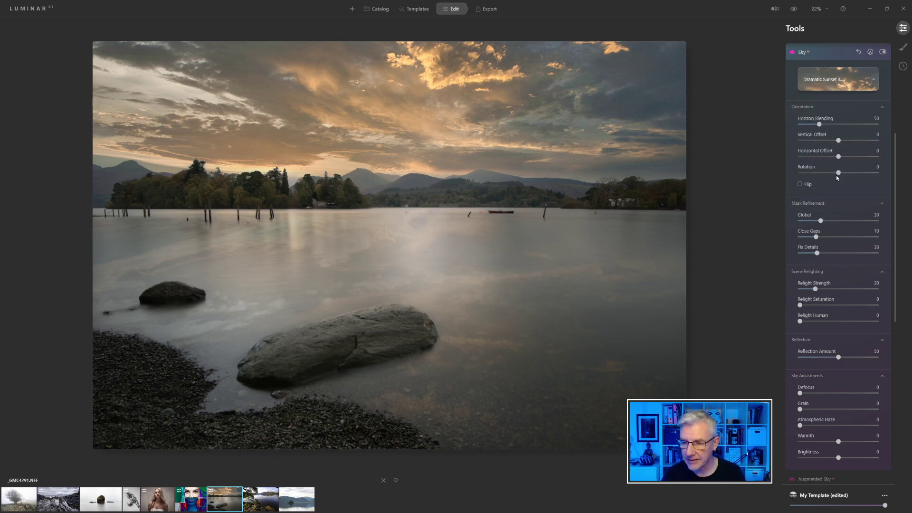
click(883, 109)
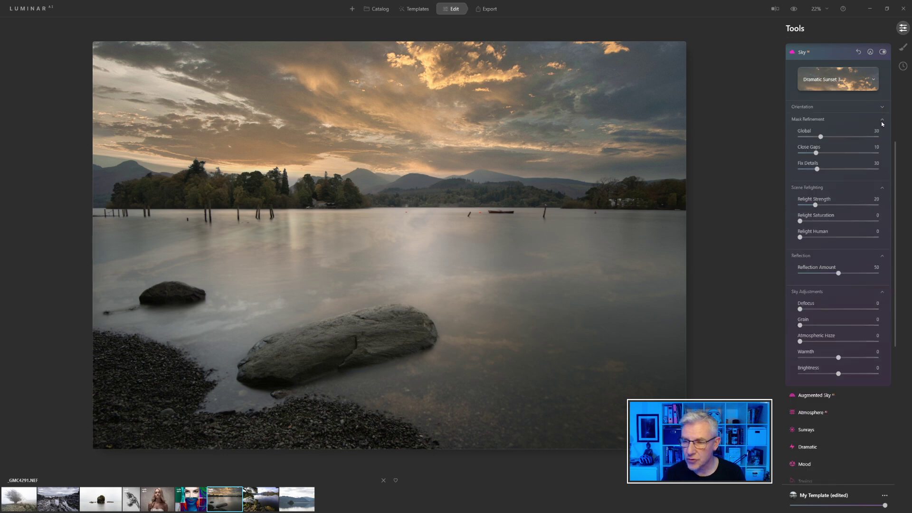
click(882, 120)
click(883, 134)
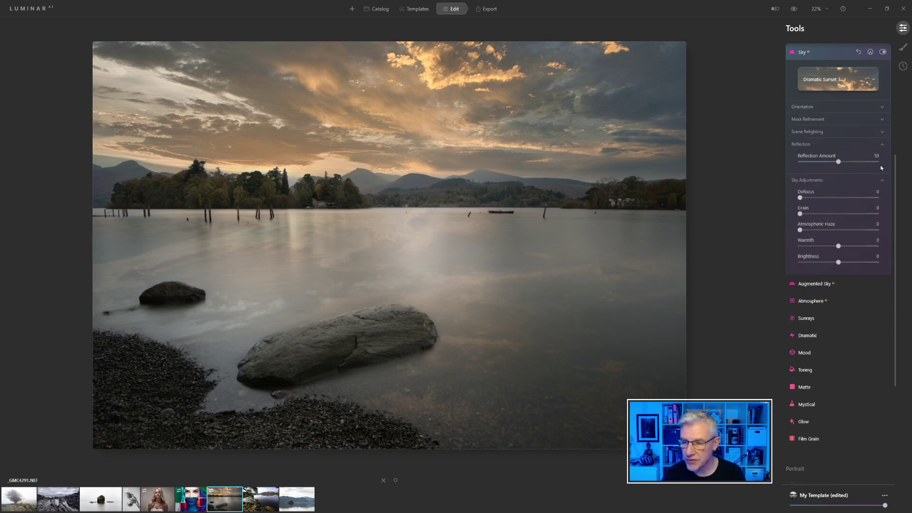
click(882, 144)
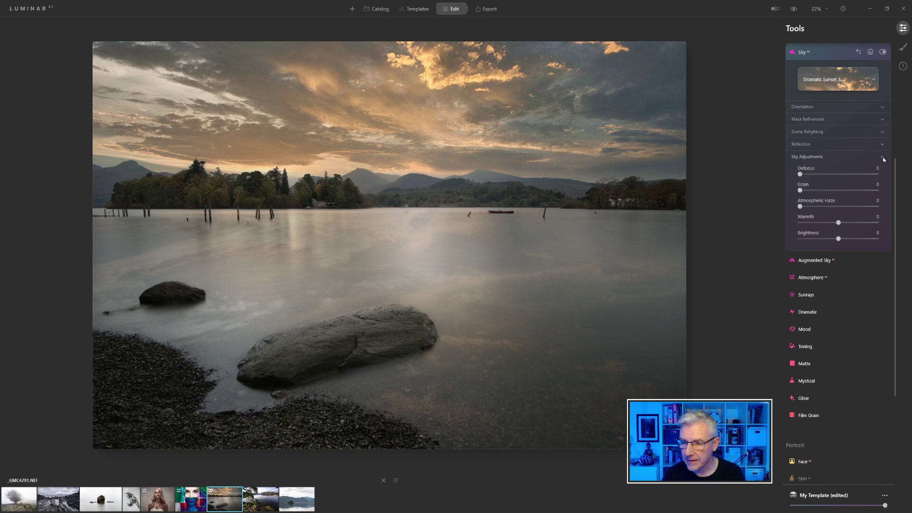
click(883, 157)
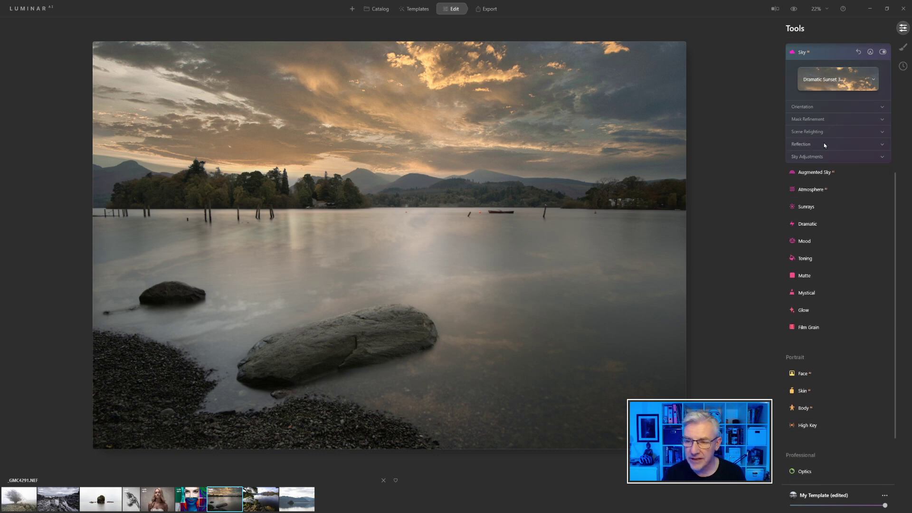
Set the sky Reflection Amount to 27
click(883, 144)
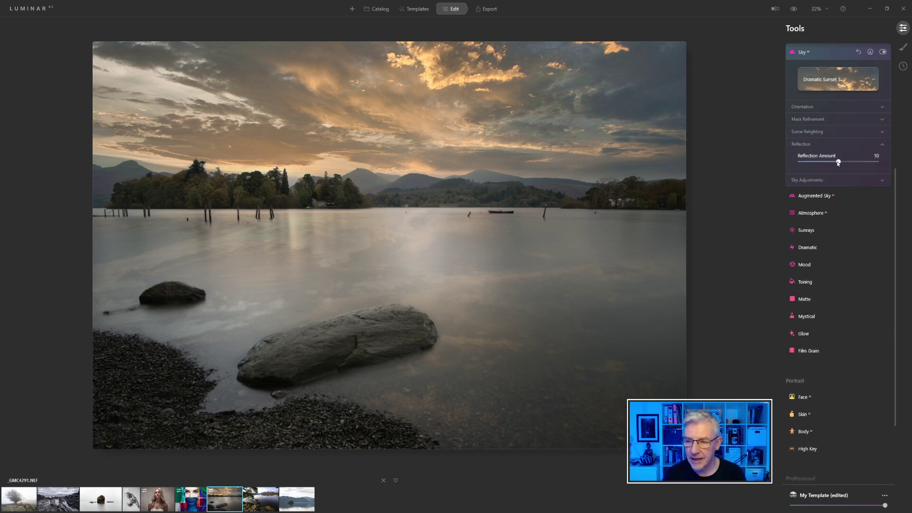
drag(834, 163, 816, 168)
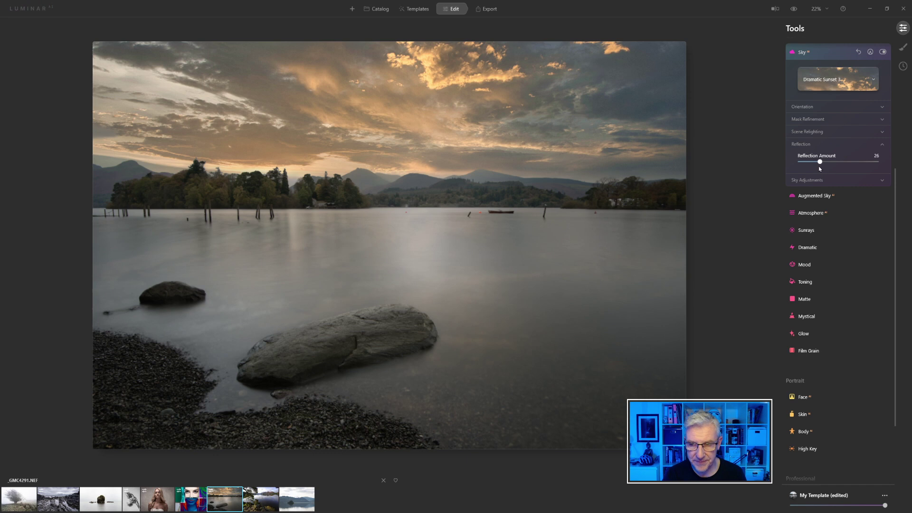
drag(819, 167, 886, 171)
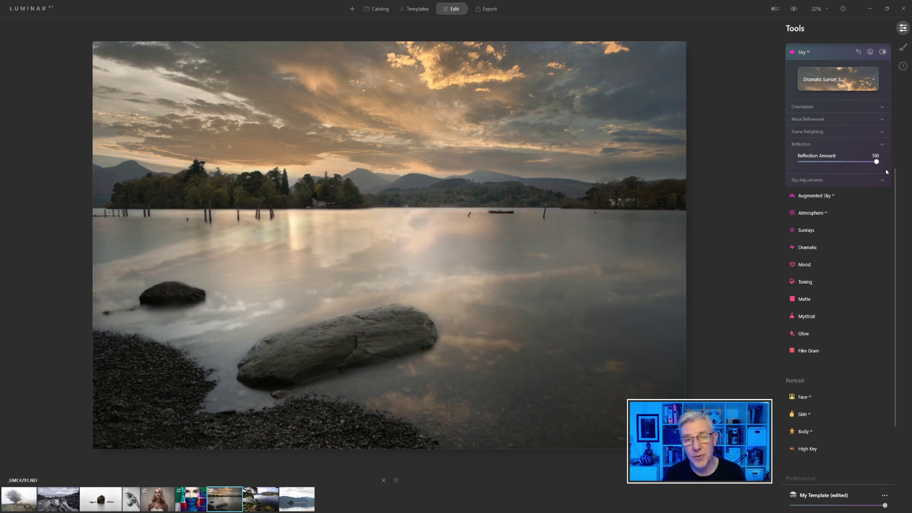
drag(874, 168, 819, 170)
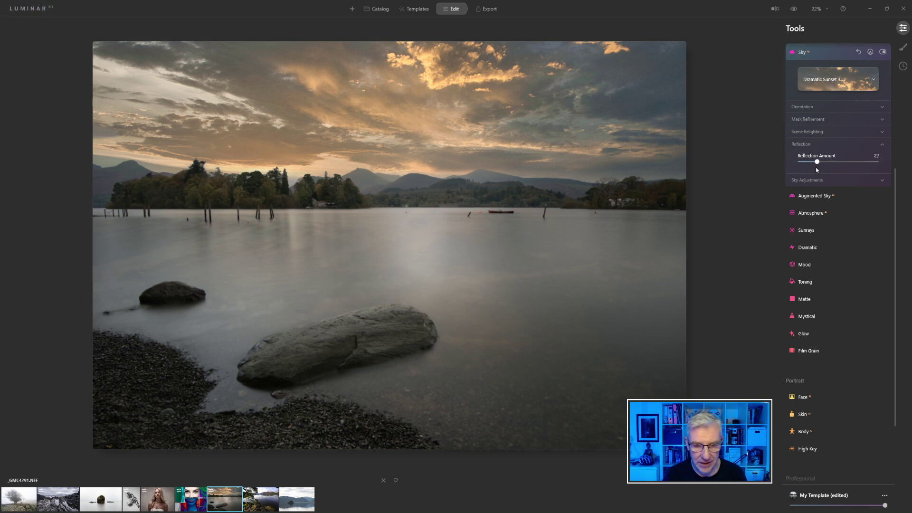
drag(817, 170, 819, 169)
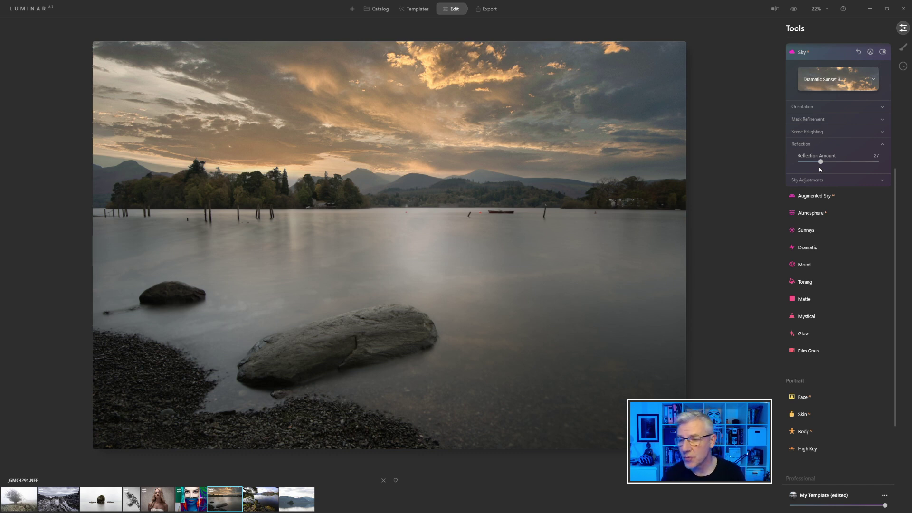
In Scene Relighting, set Relight Strength to 0 and Relight Saturation to 53
click(878, 135)
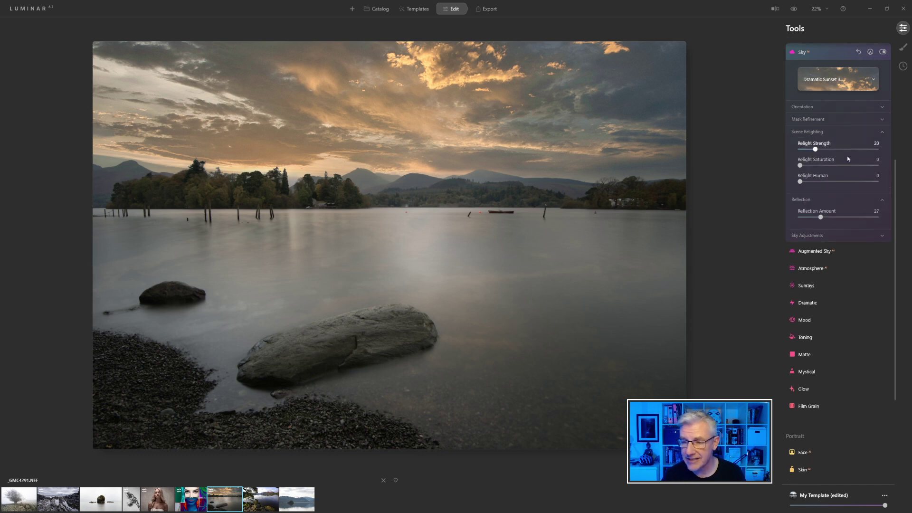
drag(814, 151, 800, 151)
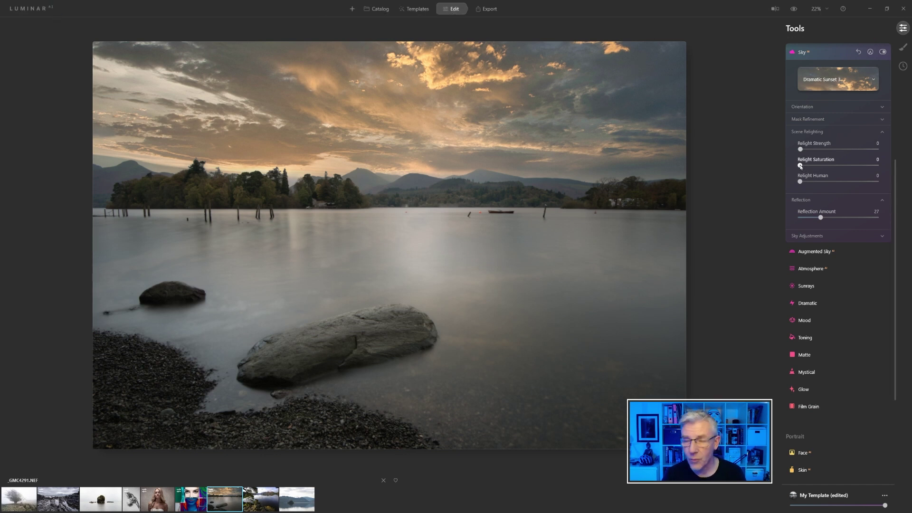
drag(800, 166, 841, 168)
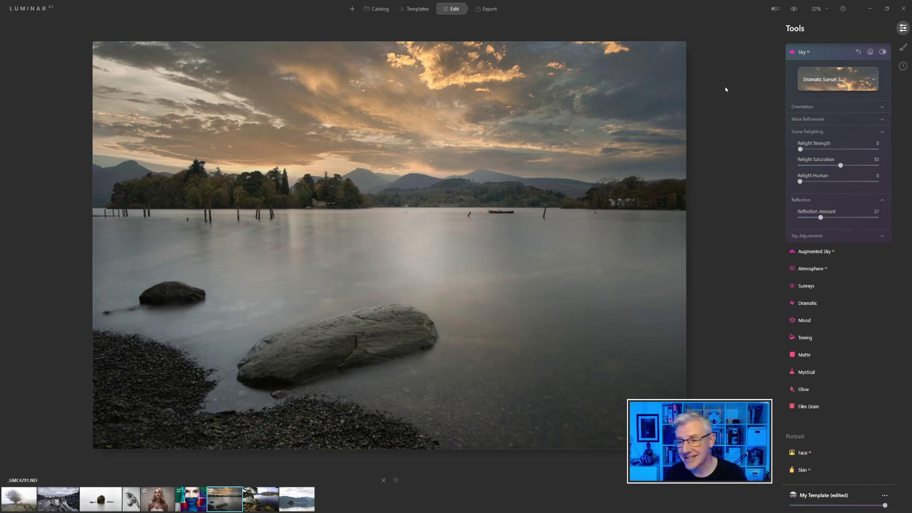
Browse the Custom sky category, cancel adding a new image, and select the custom sunset sky
click(874, 82)
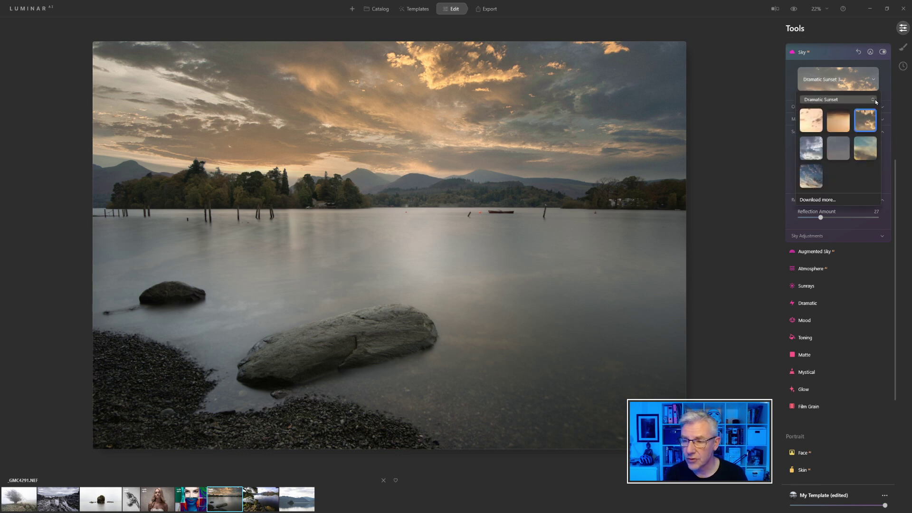
click(874, 101)
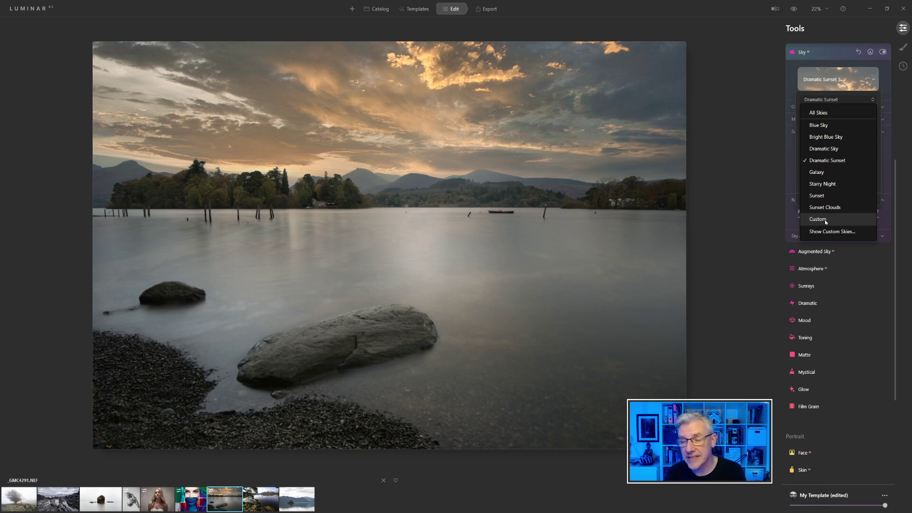
click(824, 220)
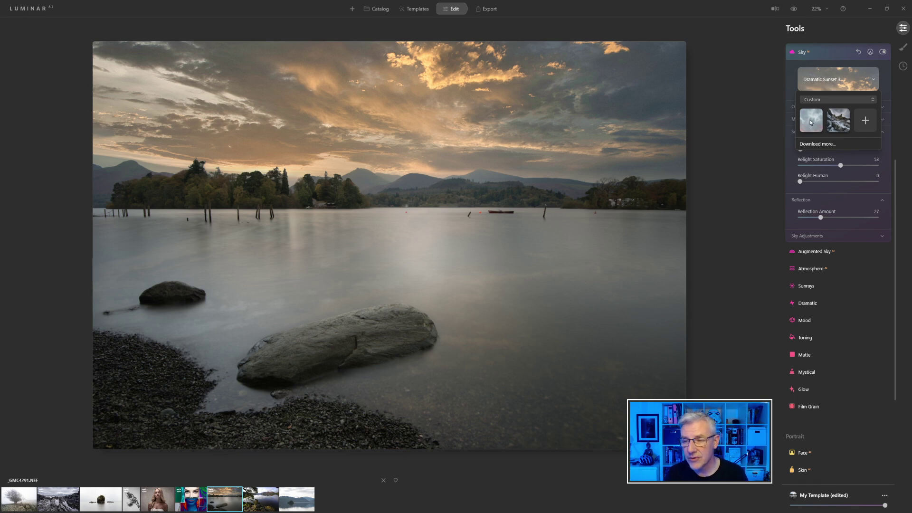
click(866, 121)
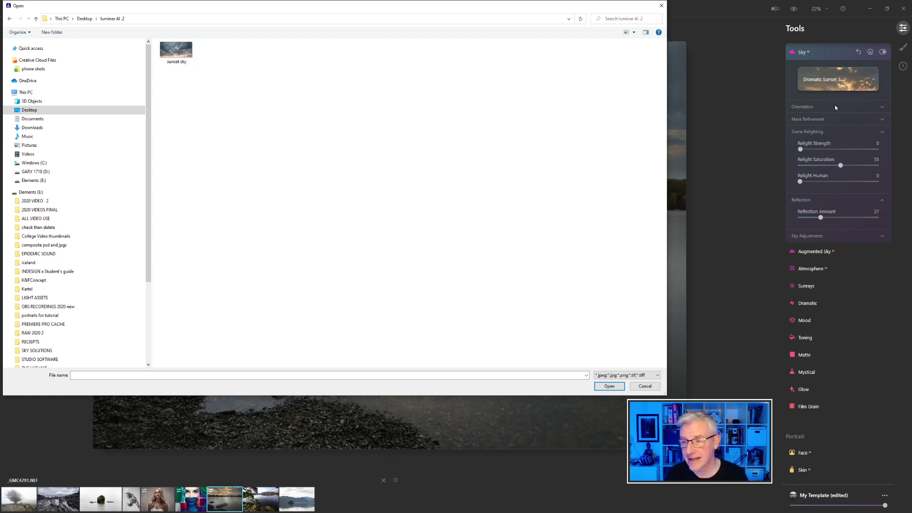
click(615, 387)
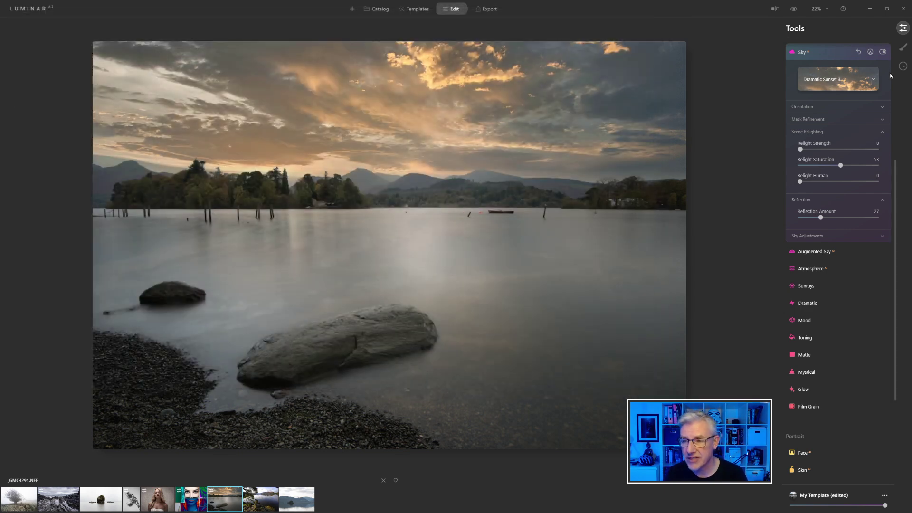
click(868, 79)
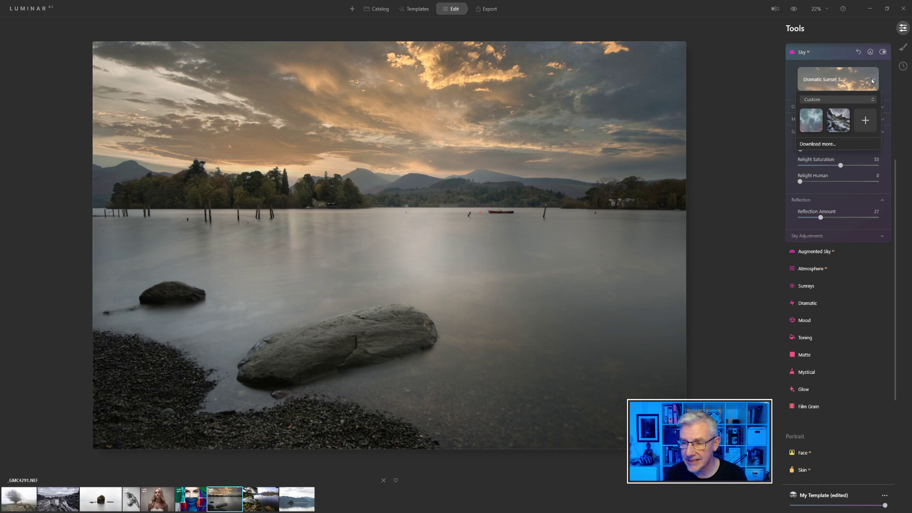
click(811, 129)
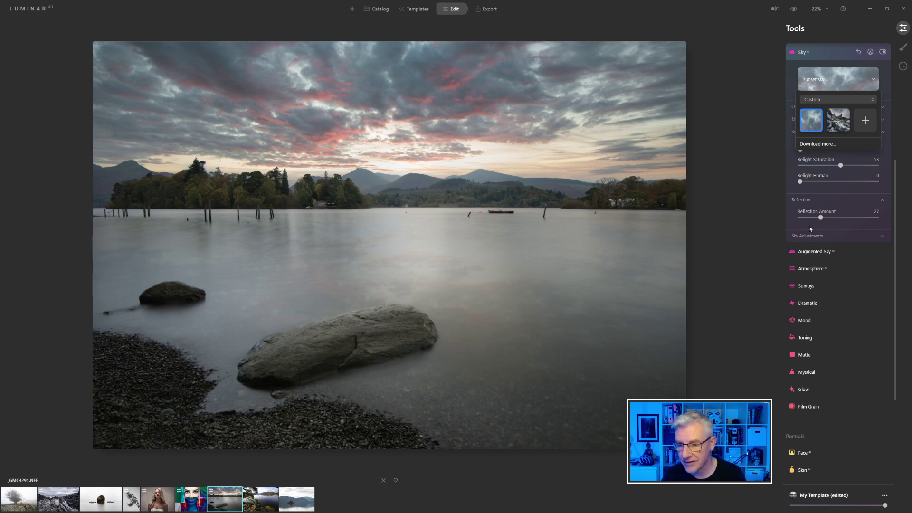
Raise the sky Reflection Amount to 30
mouse_move(820, 218)
mouse_down()
mouse_move(846, 220)
mouse_move(809, 220)
mouse_move(822, 225)
mouse_up()
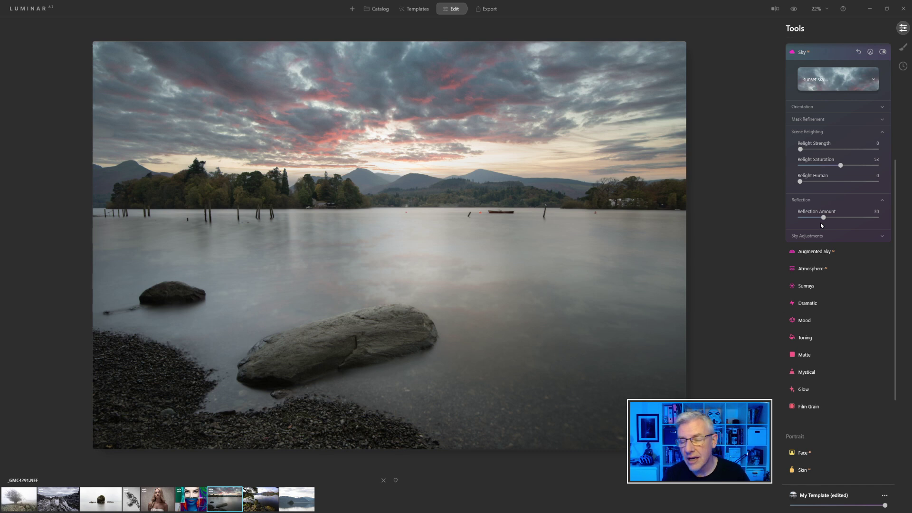
Test sky Rotation, reset it to 0, and set Horizon Blending to 86
click(883, 107)
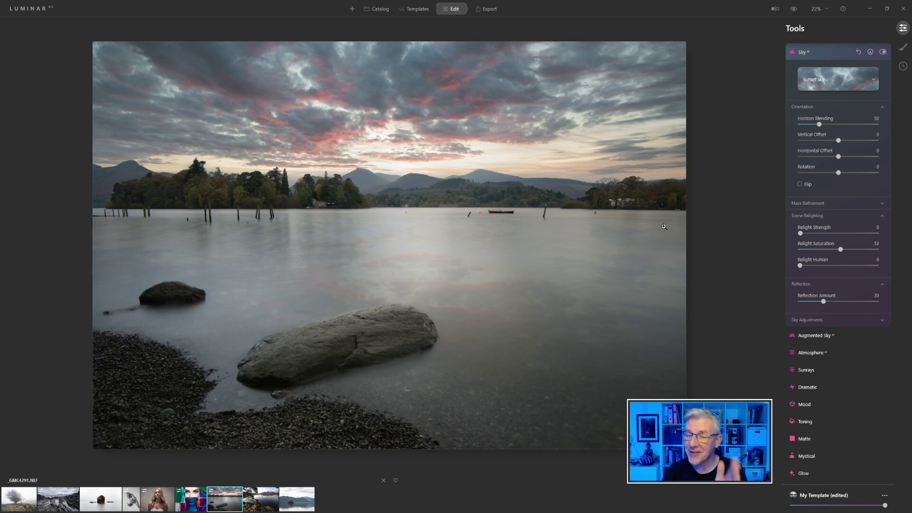
drag(838, 173, 880, 183)
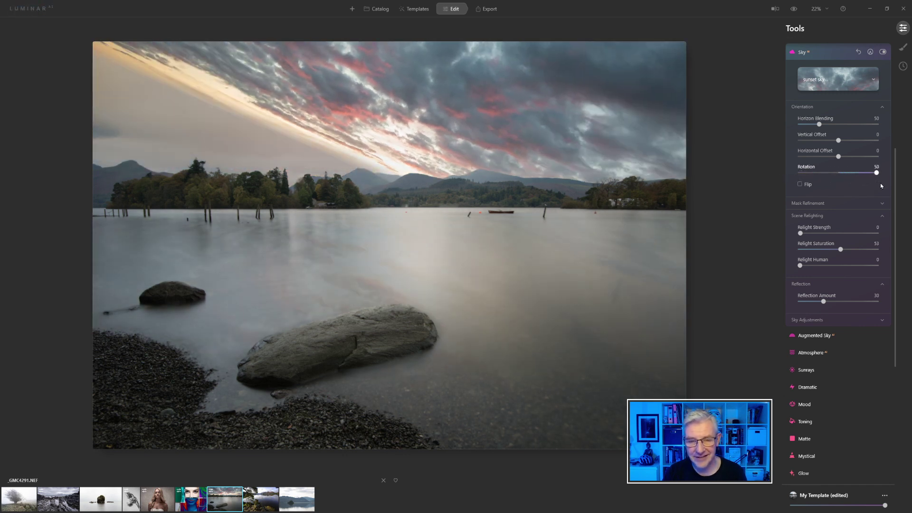
double_click(876, 172)
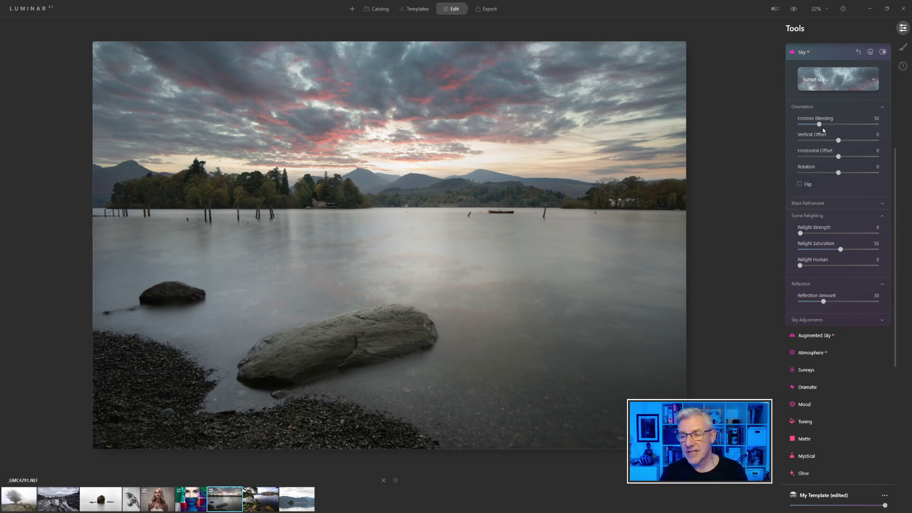
mouse_move(819, 125)
mouse_down()
mouse_move(860, 126)
mouse_move(834, 125)
mouse_up()
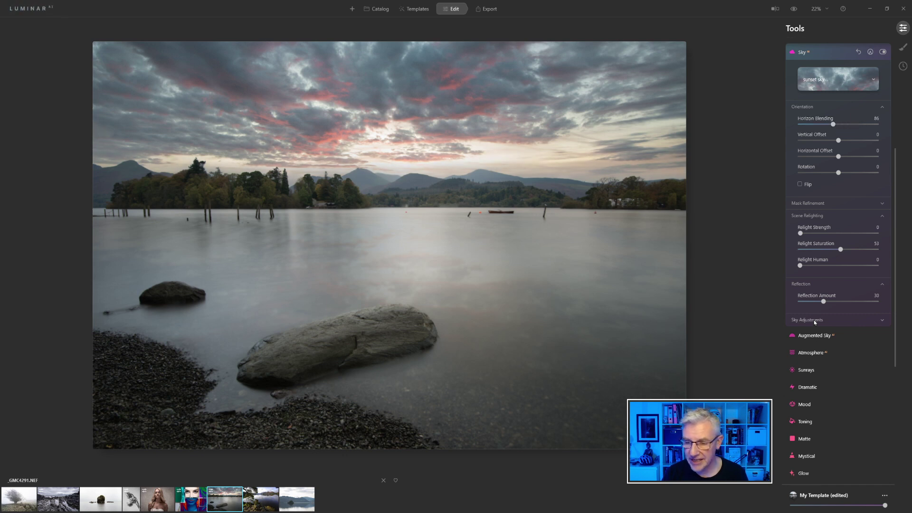
Set the sky's Atmospheric Haze to 18 and Horizontal Offset to 70
click(814, 320)
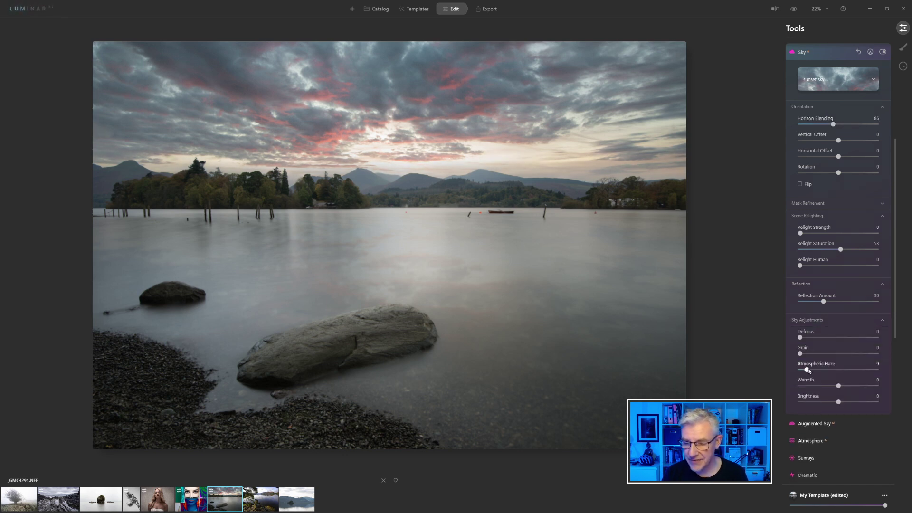
drag(810, 369, 858, 370)
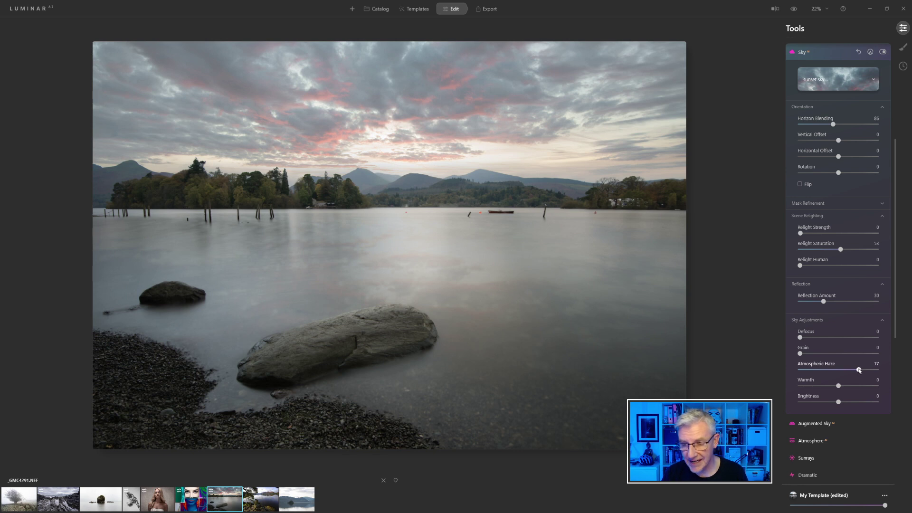
drag(858, 369, 814, 373)
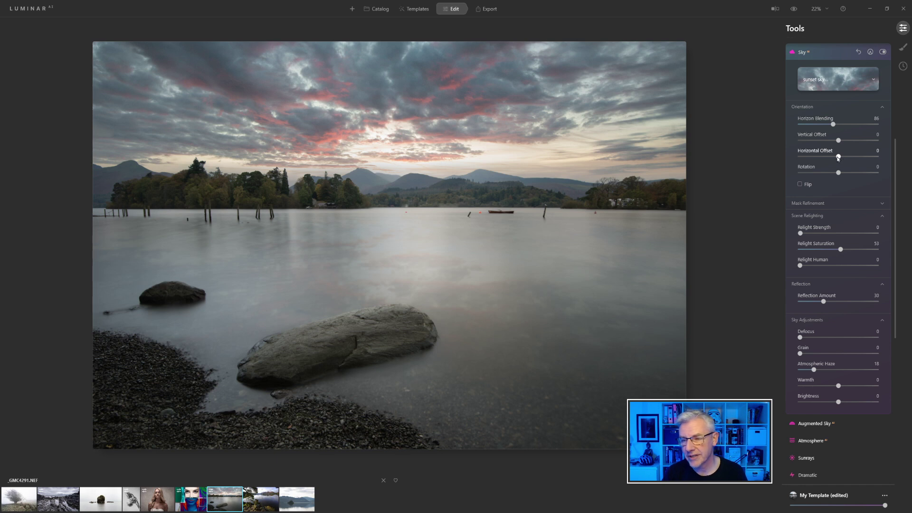
drag(838, 157, 864, 162)
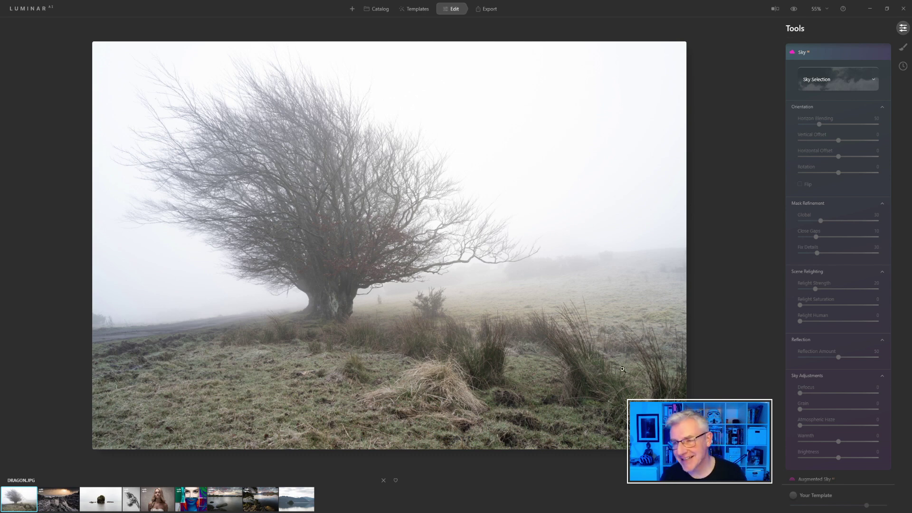
Apply Dramatic Sky 3 with Rotation -19 and Horizontal Offset -73
click(866, 84)
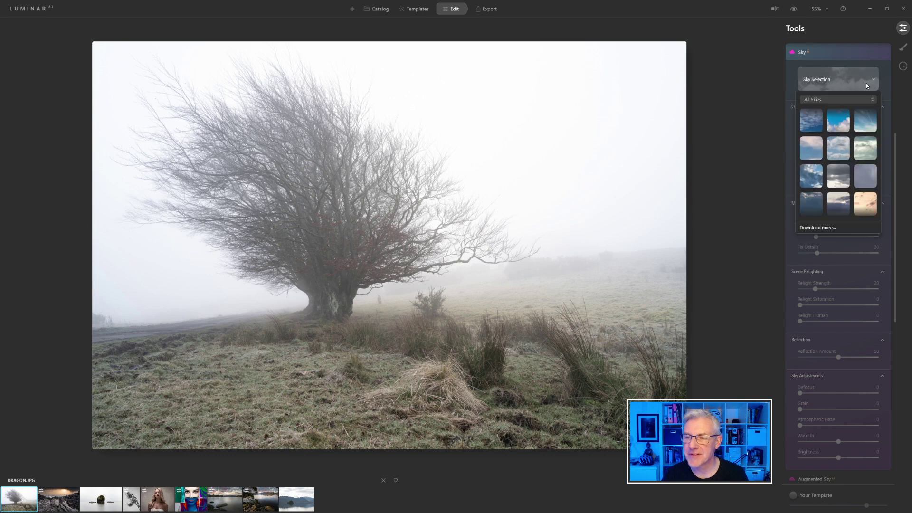
click(846, 182)
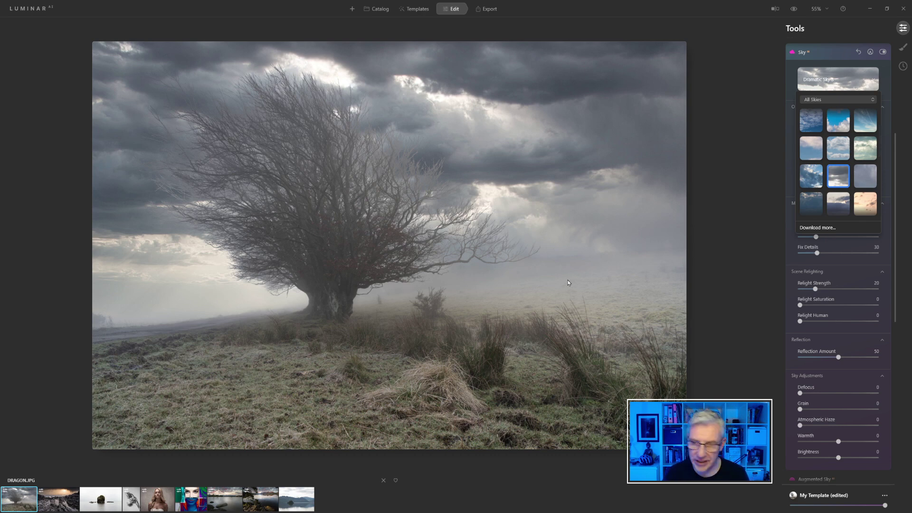
click(793, 181)
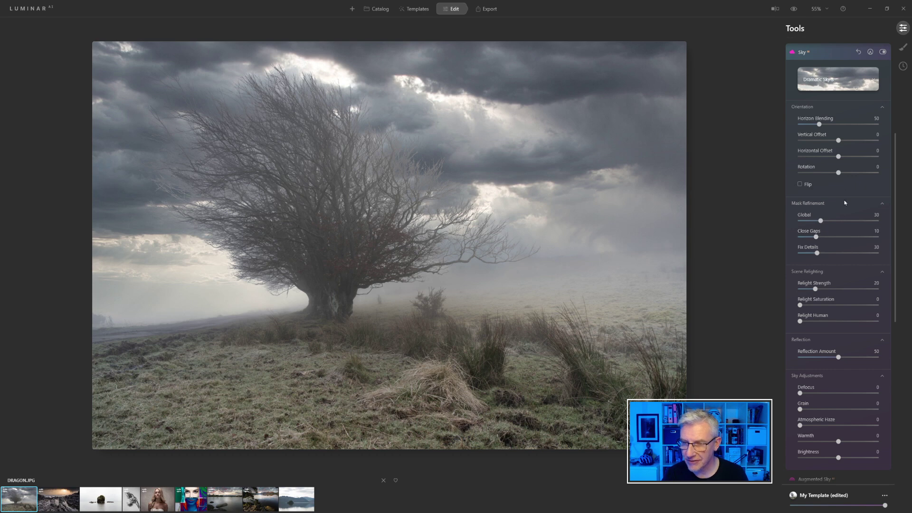
drag(838, 174, 821, 175)
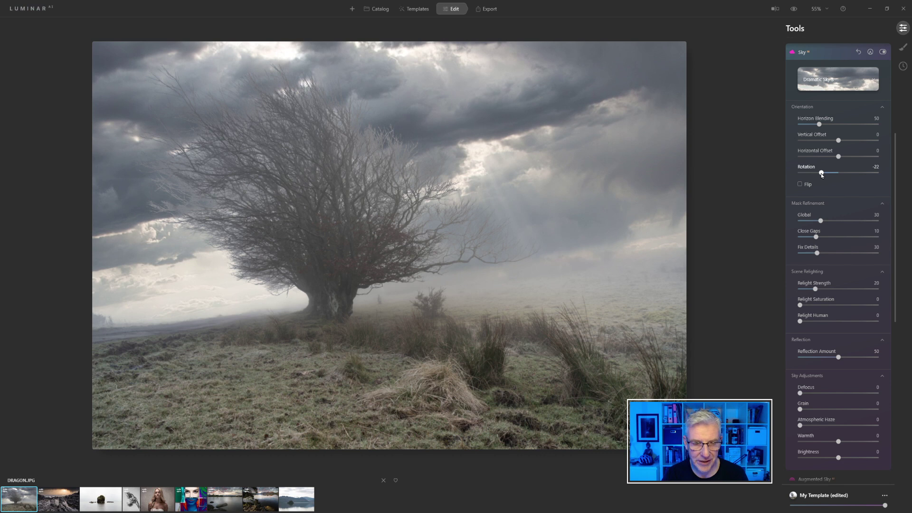
drag(822, 175, 825, 175)
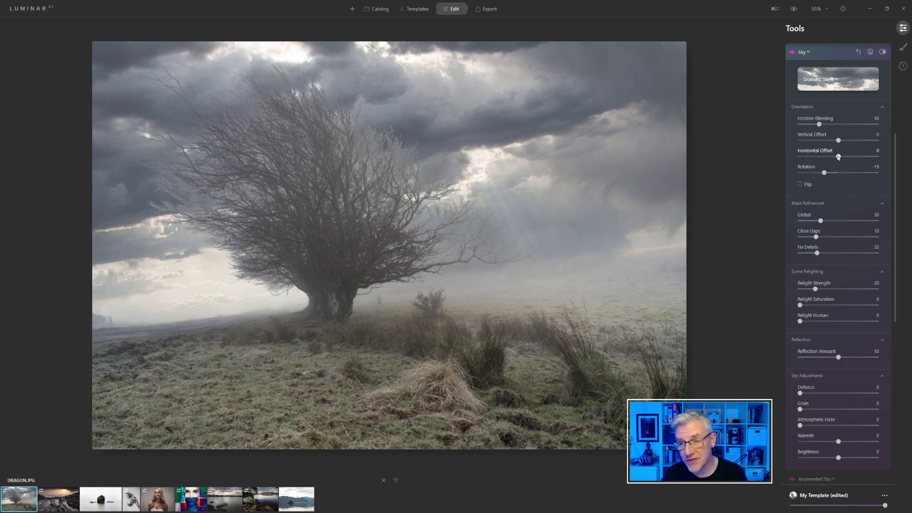
drag(838, 157, 865, 158)
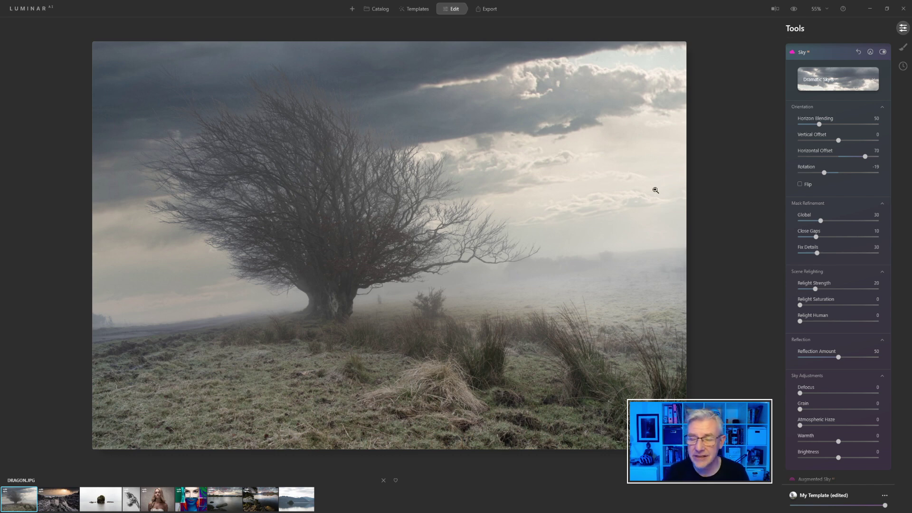
drag(865, 157, 811, 165)
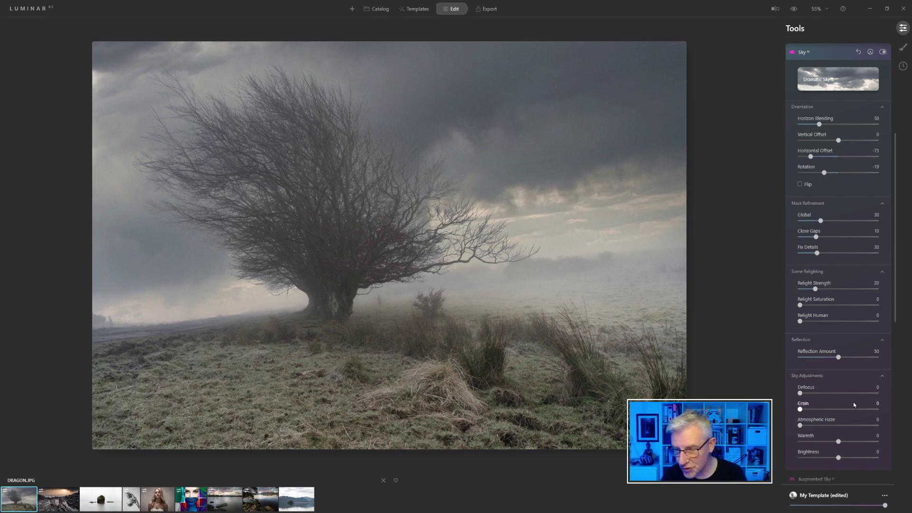
Set the sky Reflection Amount to 0 and Atmospheric Haze to 35
scroll(853, 402, down, 1)
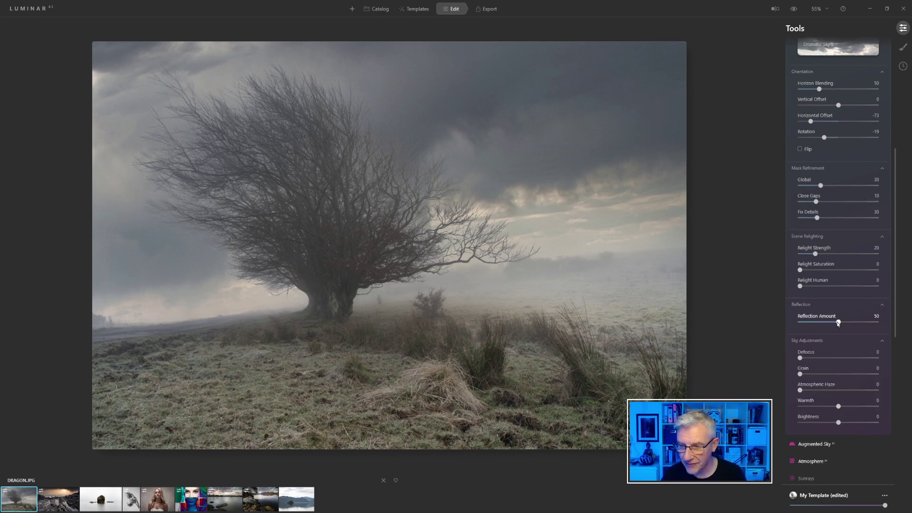
drag(822, 322, 799, 323)
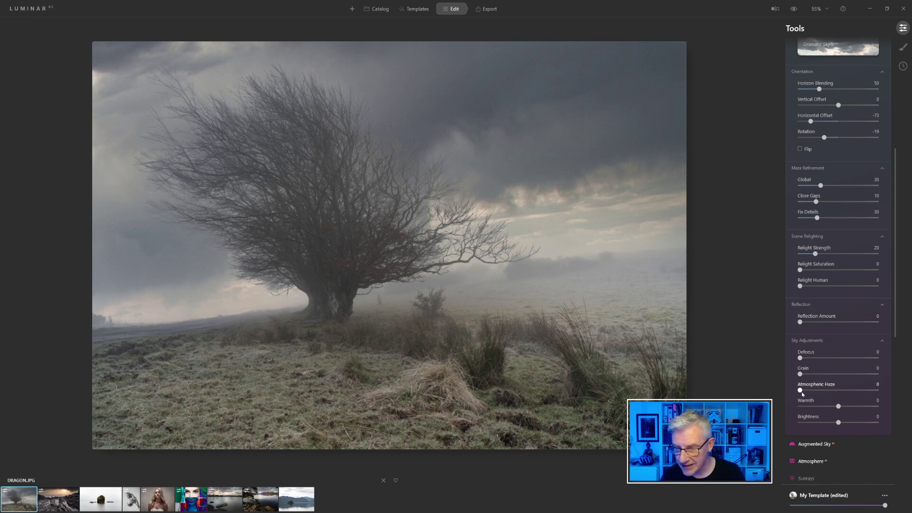
drag(800, 390, 827, 391)
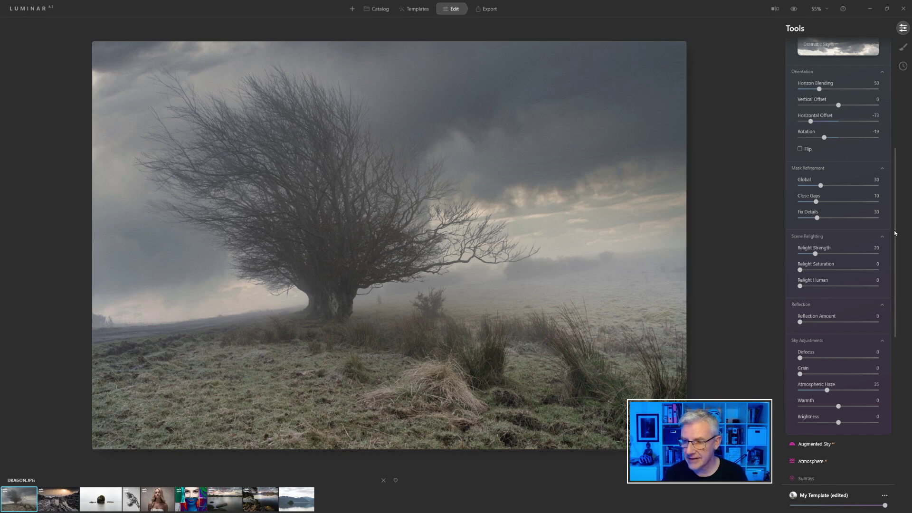
drag(892, 238, 889, 141)
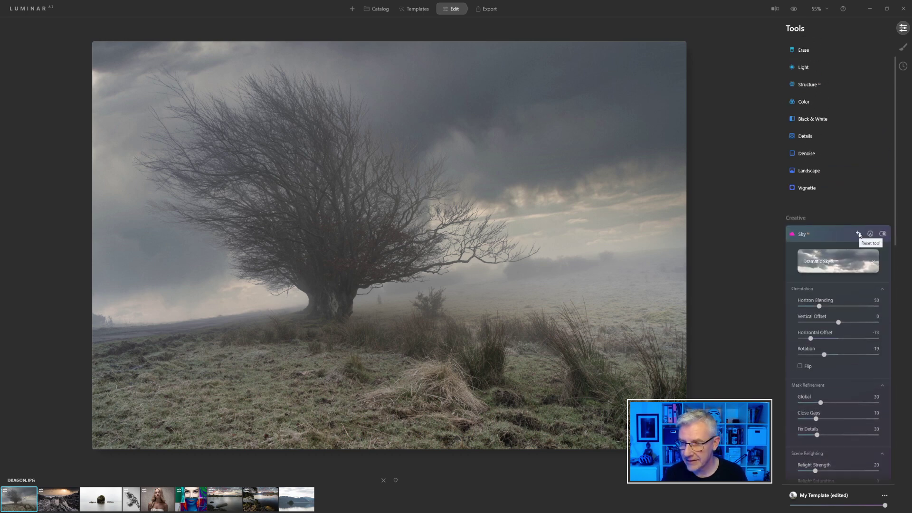
Collapse Sky, then in Light set Exposure to -0.47 and Shadows to 99
click(846, 235)
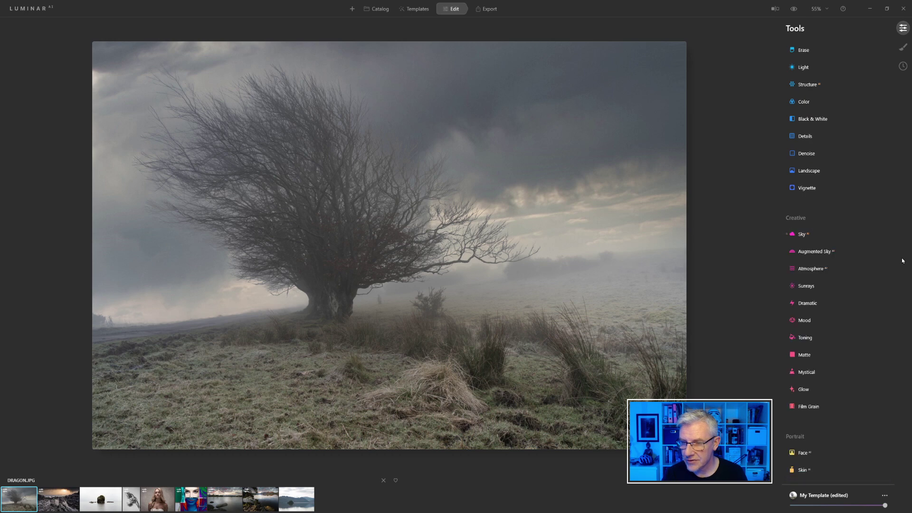
click(811, 72)
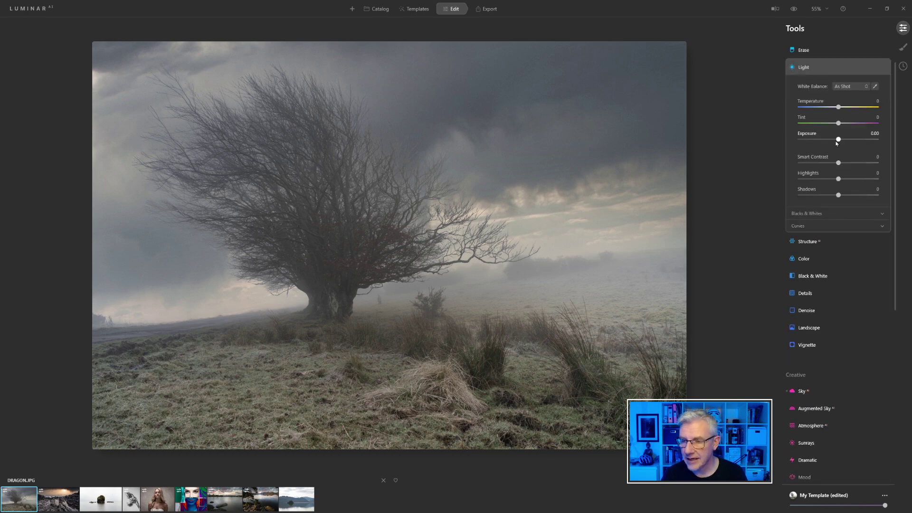
drag(837, 141, 835, 141)
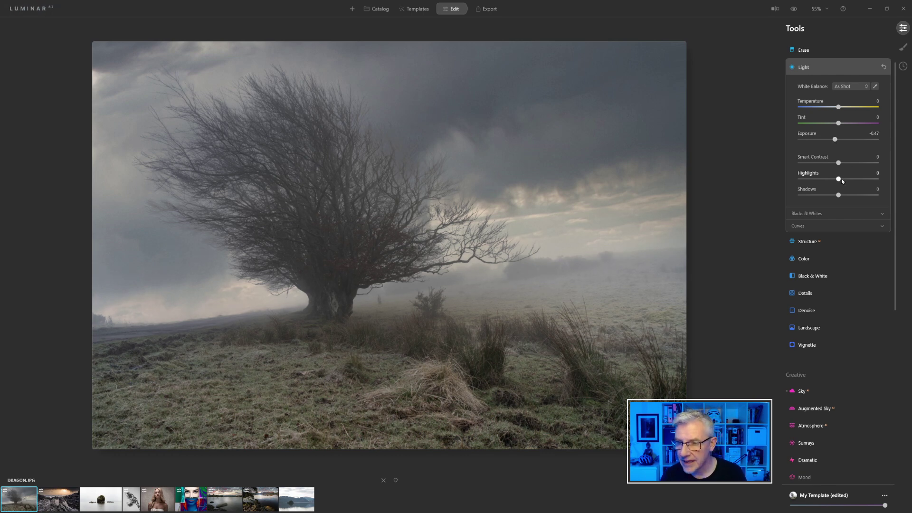
drag(838, 179, 875, 195)
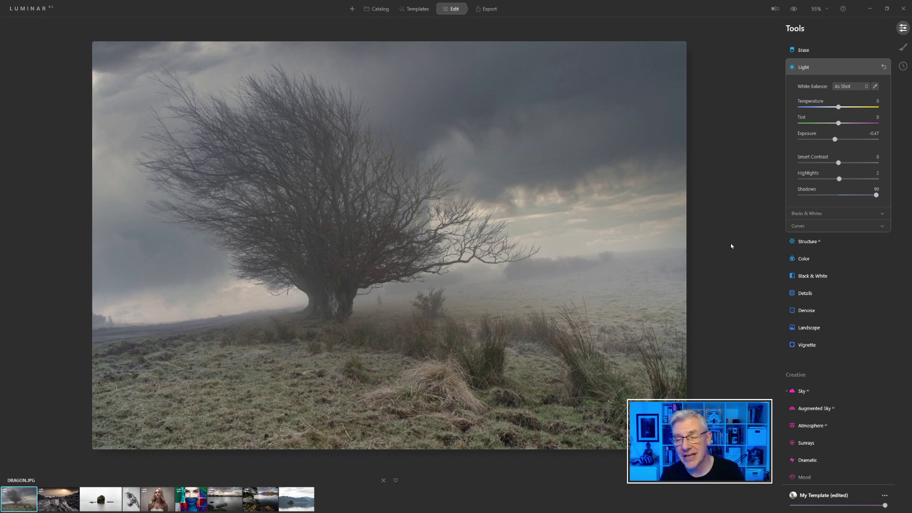
Add a texture layer loaded with the Dragon Lightning image from the DRAGONS FLYING folder
click(903, 47)
click(883, 28)
click(876, 55)
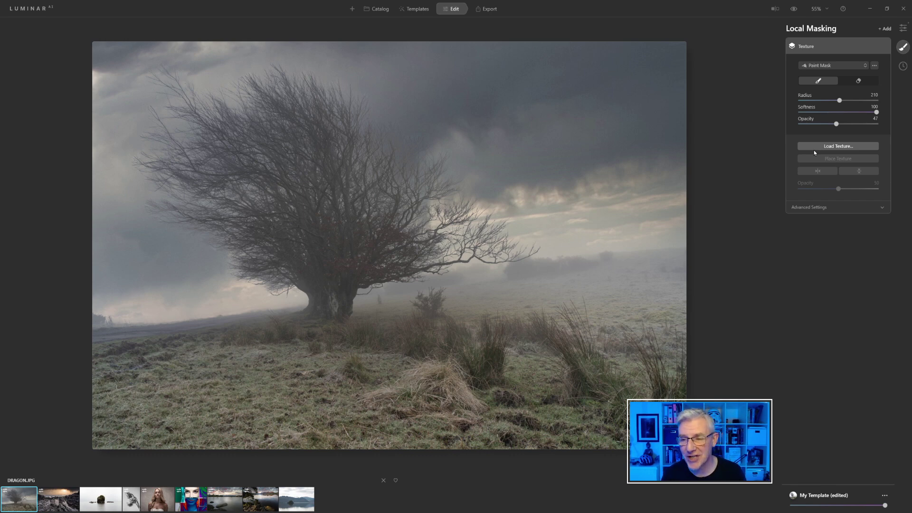
click(839, 147)
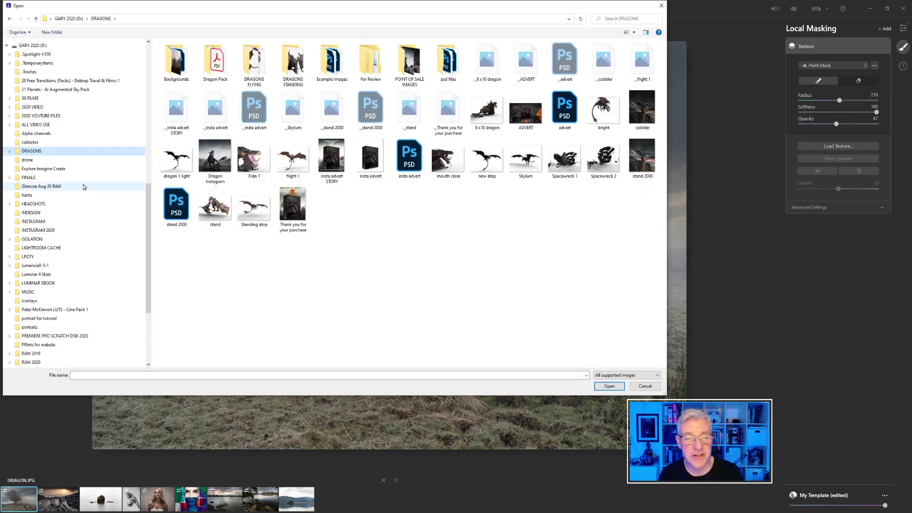
click(256, 73)
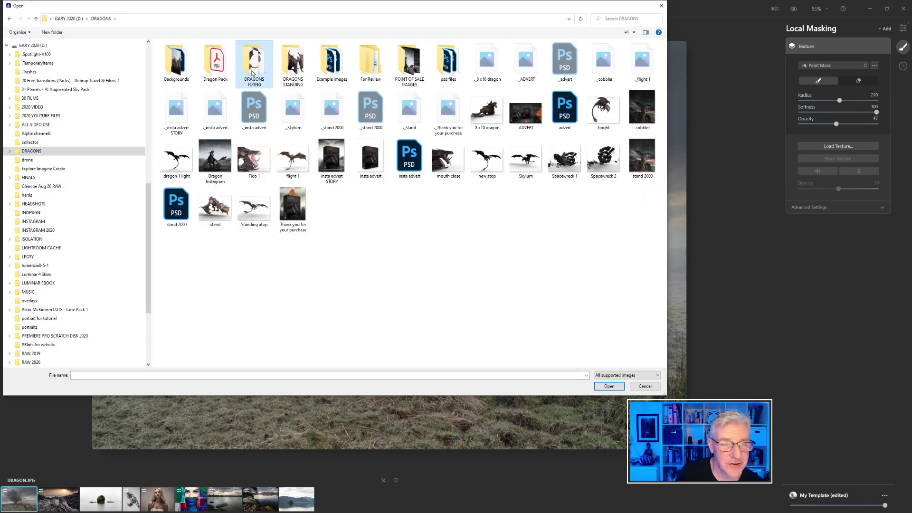
double_click(262, 77)
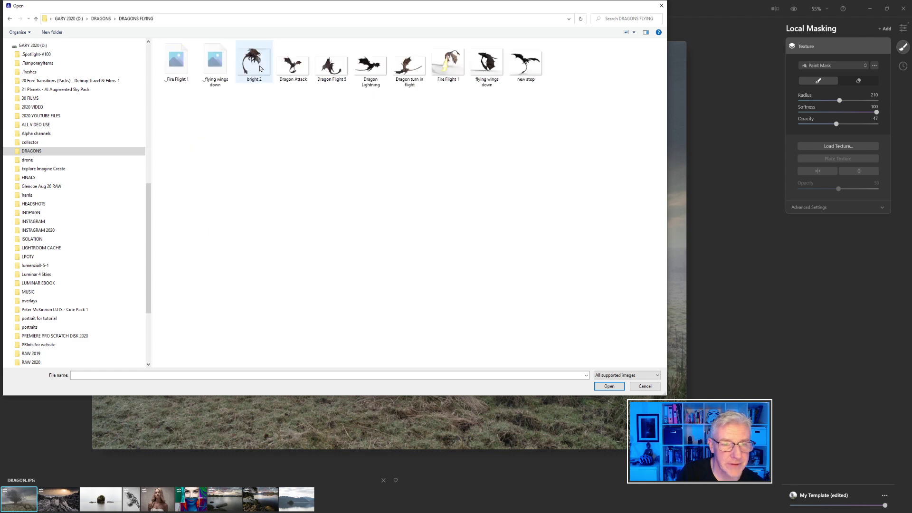
click(362, 70)
click(610, 386)
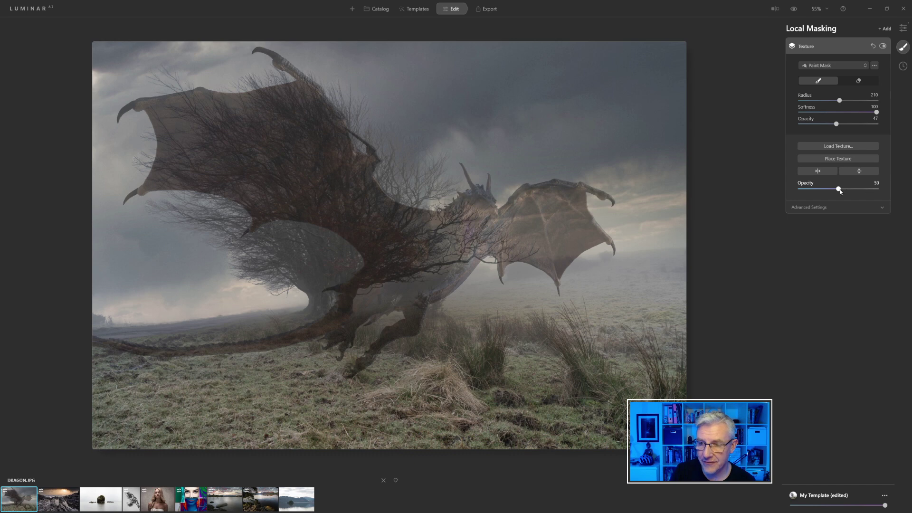
Make the Dragon Lightning texture fully opaque and shrink it to a small dragon high in the sky
drag(842, 191, 886, 192)
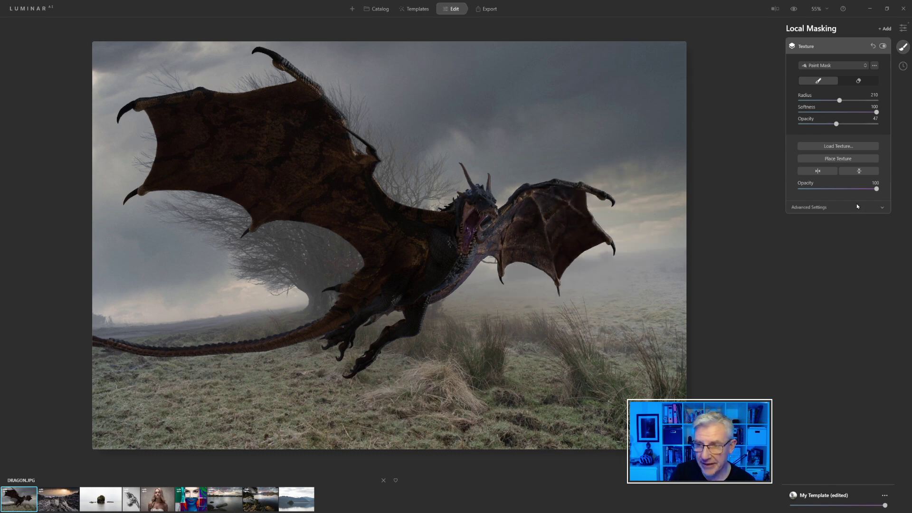
click(821, 209)
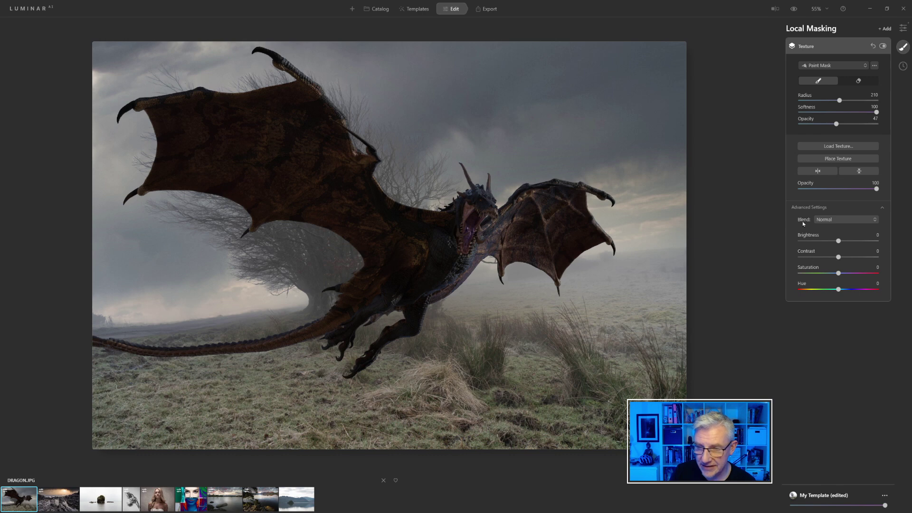
click(862, 158)
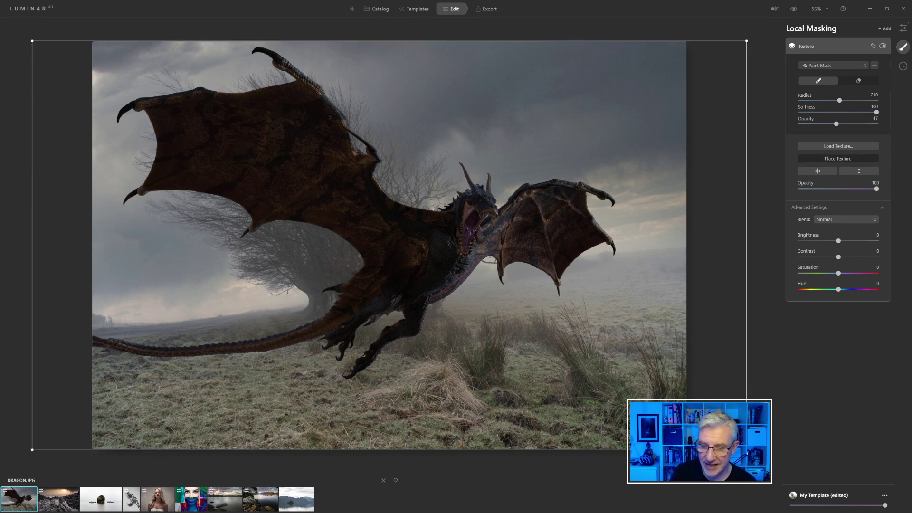
drag(746, 450, 562, 144)
drag(637, 169, 552, 137)
click(838, 159)
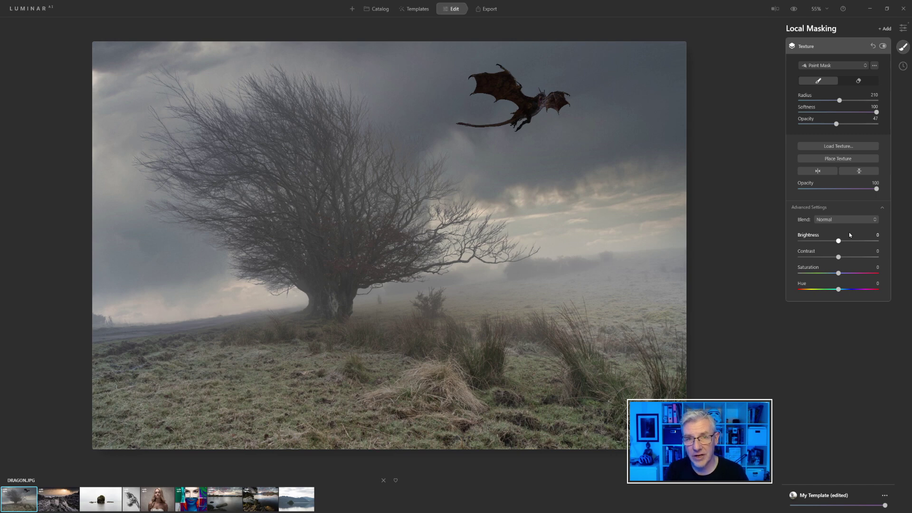
Fade the flying dragon to 61 opacity with brightness -43, contrast -40 and saturation -39
drag(876, 189, 856, 189)
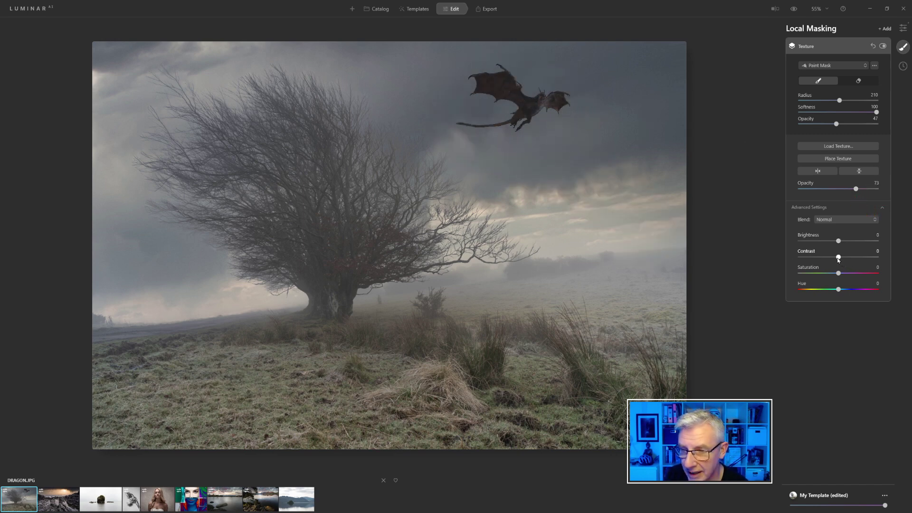
drag(839, 257, 832, 257)
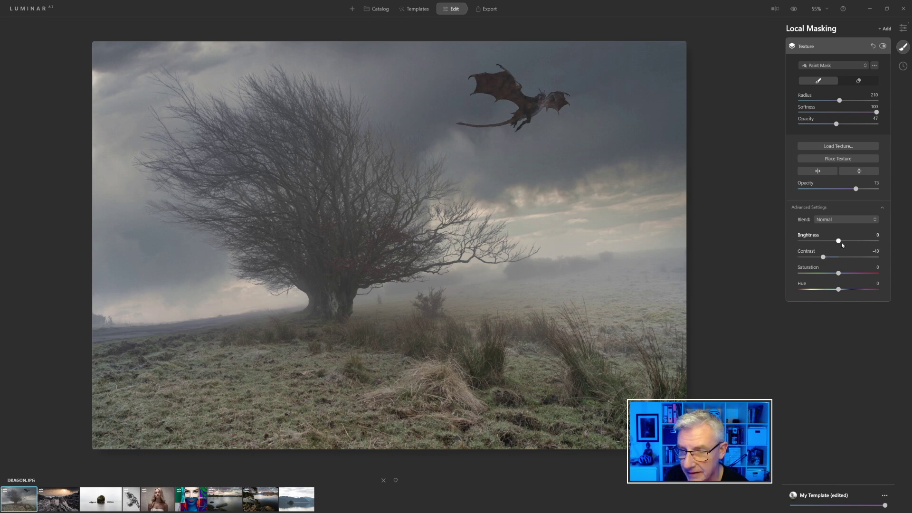
drag(839, 242, 821, 242)
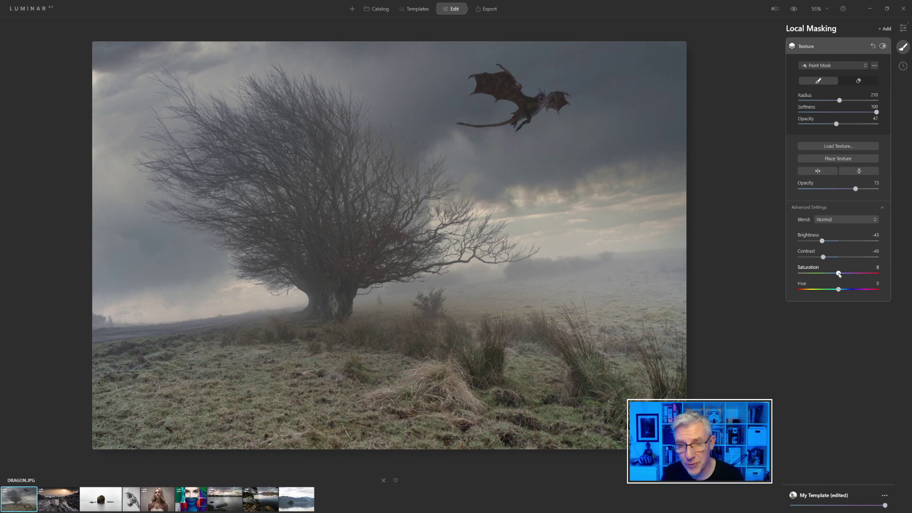
drag(839, 274, 825, 277)
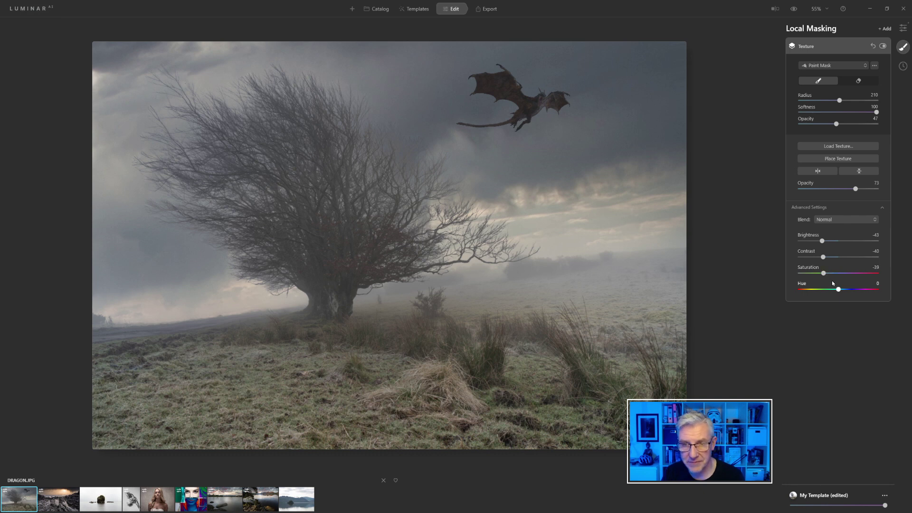
drag(855, 188, 848, 190)
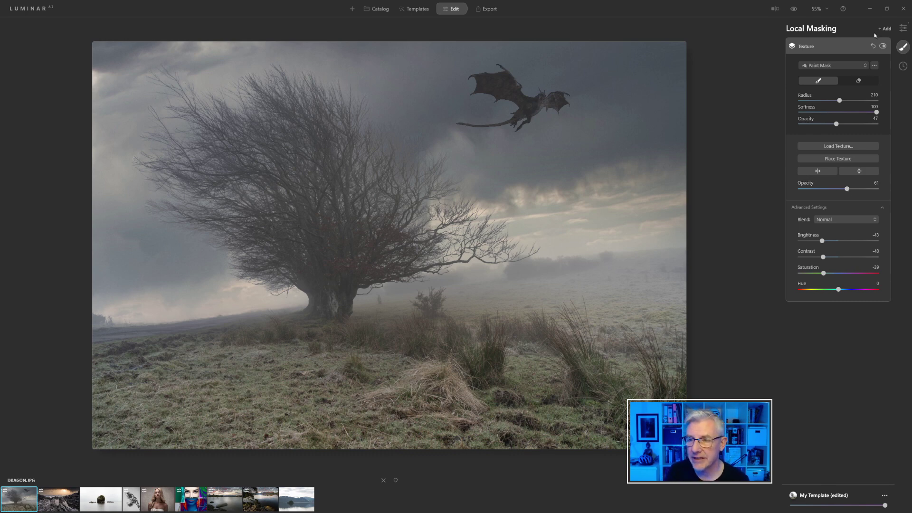
Add Fog from the Atmosphere tool at Amount 30 over the whole photo
click(836, 48)
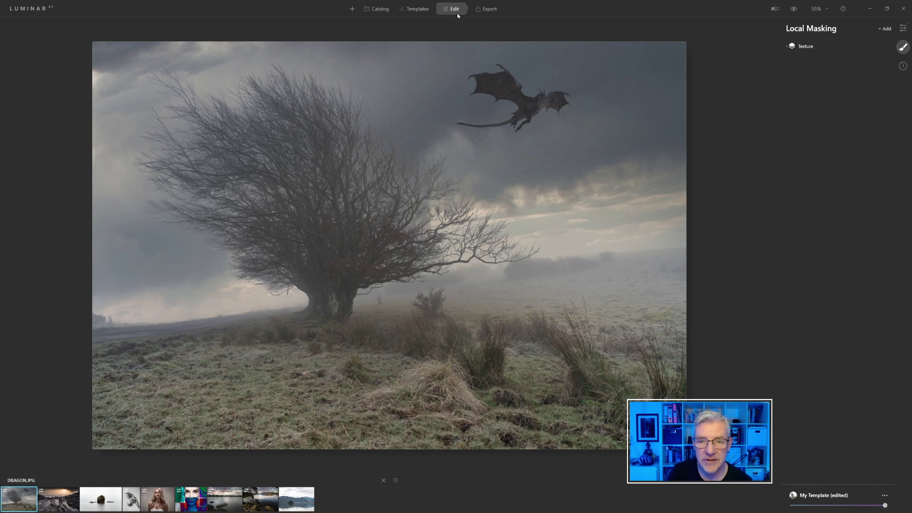
click(903, 28)
click(859, 269)
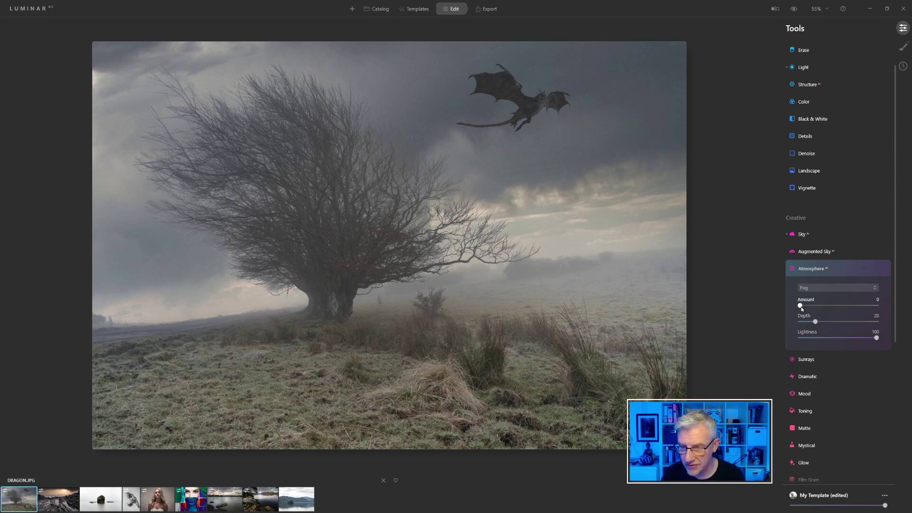
drag(802, 308, 819, 308)
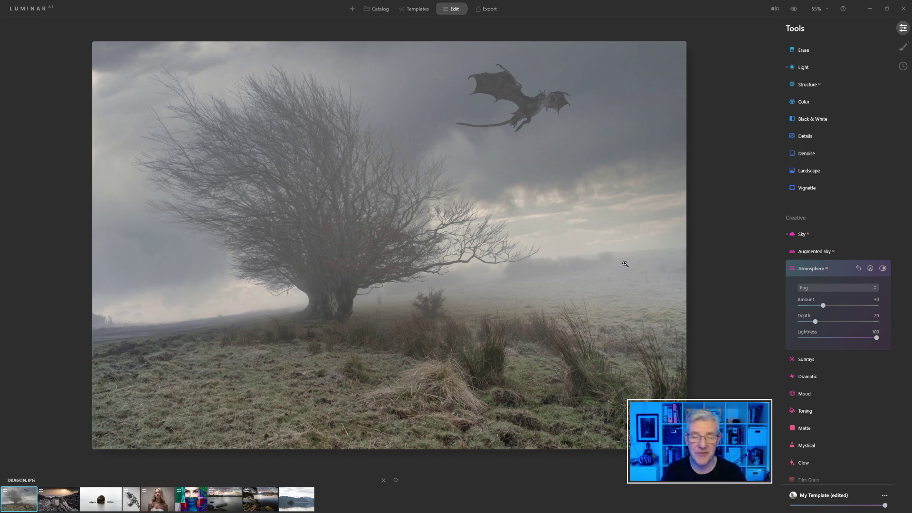
Add a second texture layer loaded with the Crouching image from DRAGONS STANDING
click(903, 48)
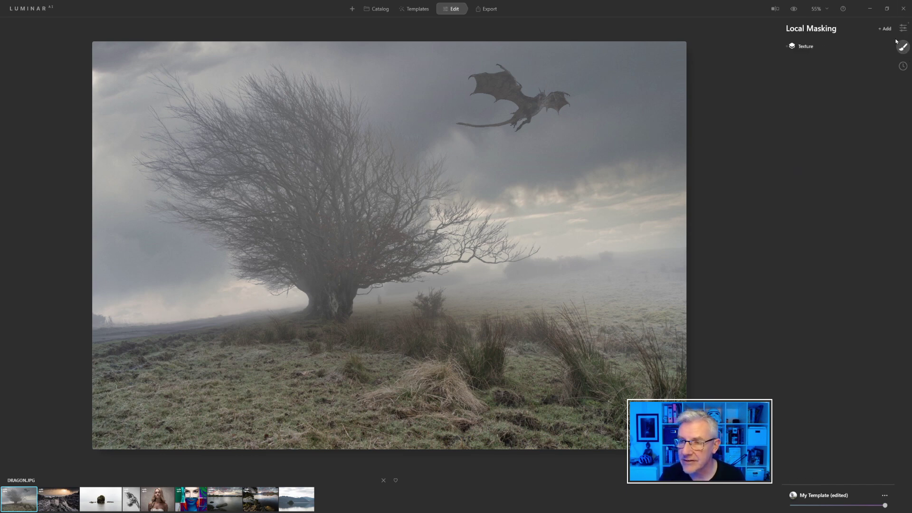
click(885, 28)
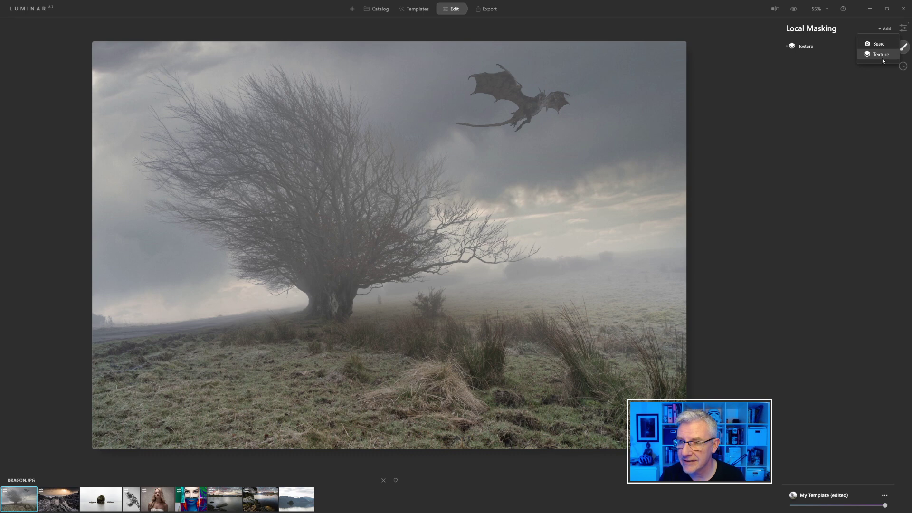
click(882, 54)
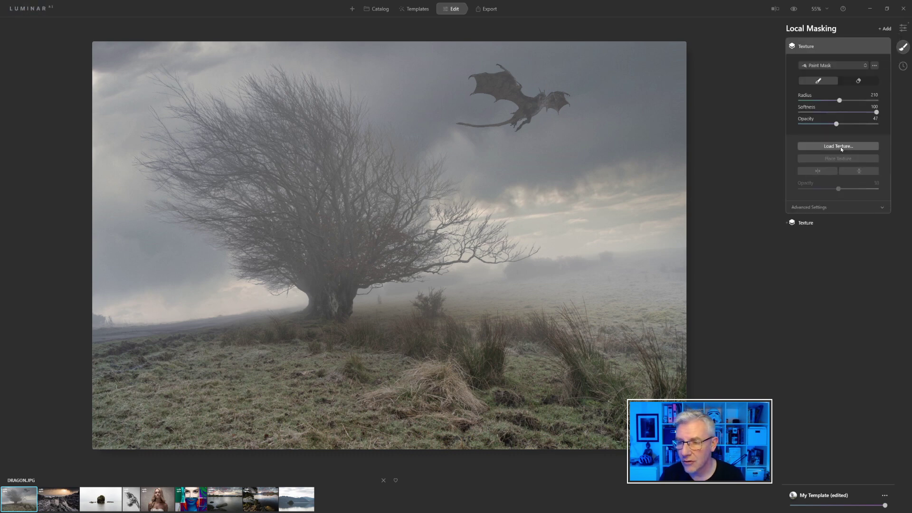
click(839, 146)
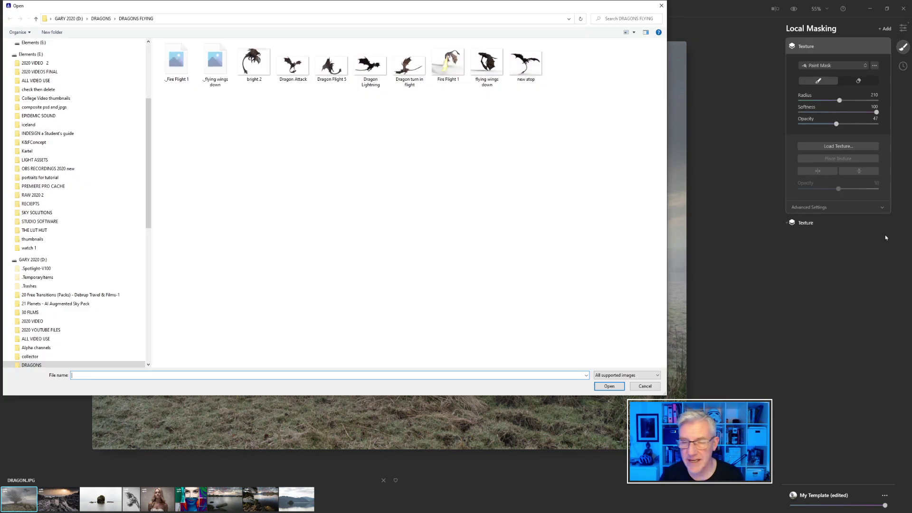
click(35, 19)
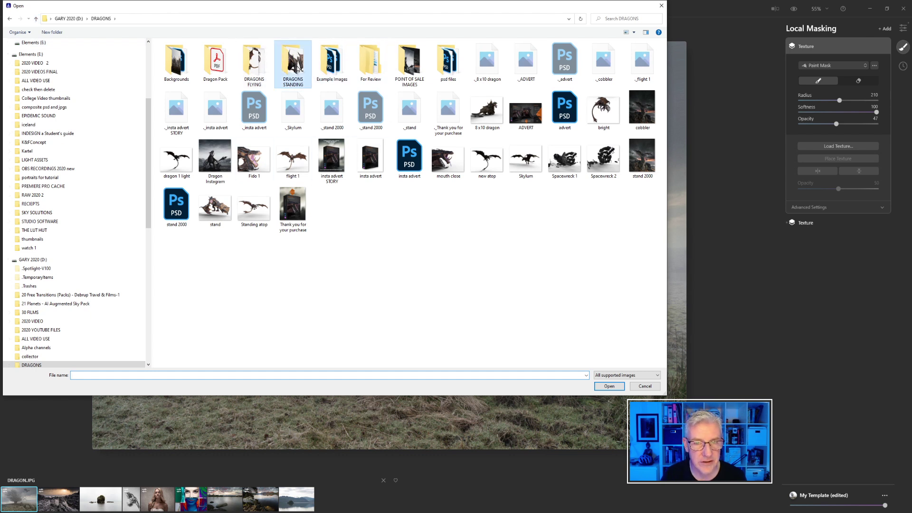
double_click(293, 67)
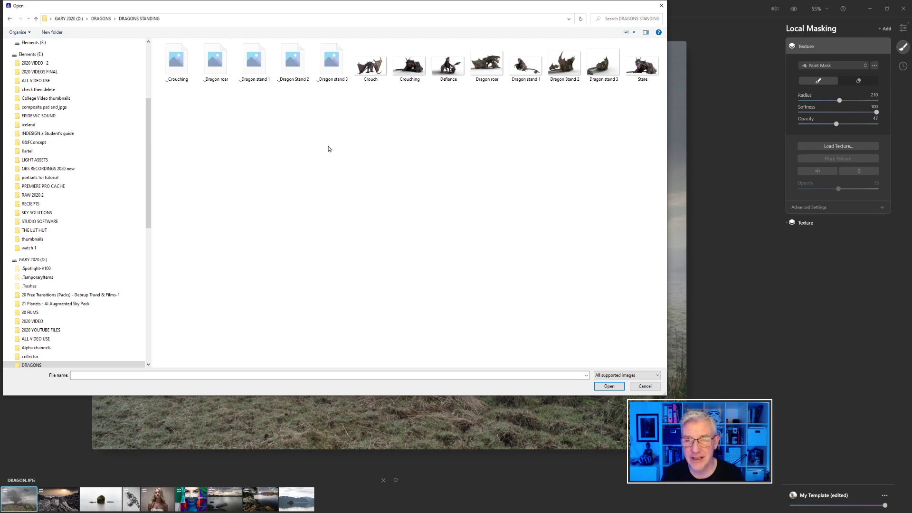
click(411, 72)
click(609, 386)
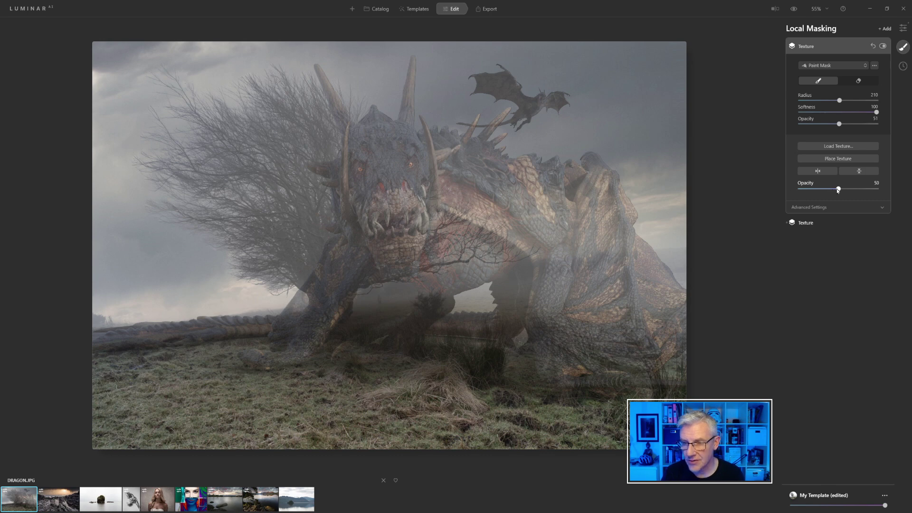
Set the crouching dragon to 94 opacity, scale it down and place it on the moor right of the tree
drag(839, 189, 872, 192)
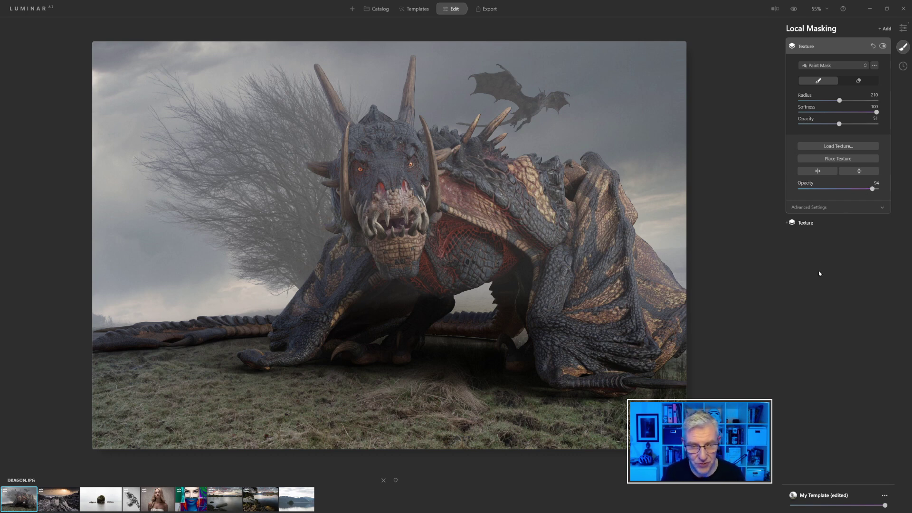
click(838, 159)
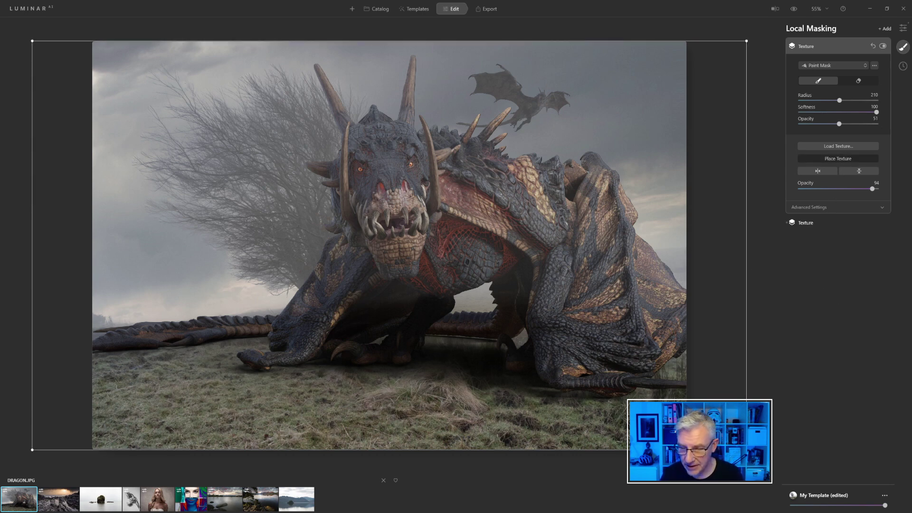
drag(746, 450, 640, 389)
drag(464, 268, 544, 358)
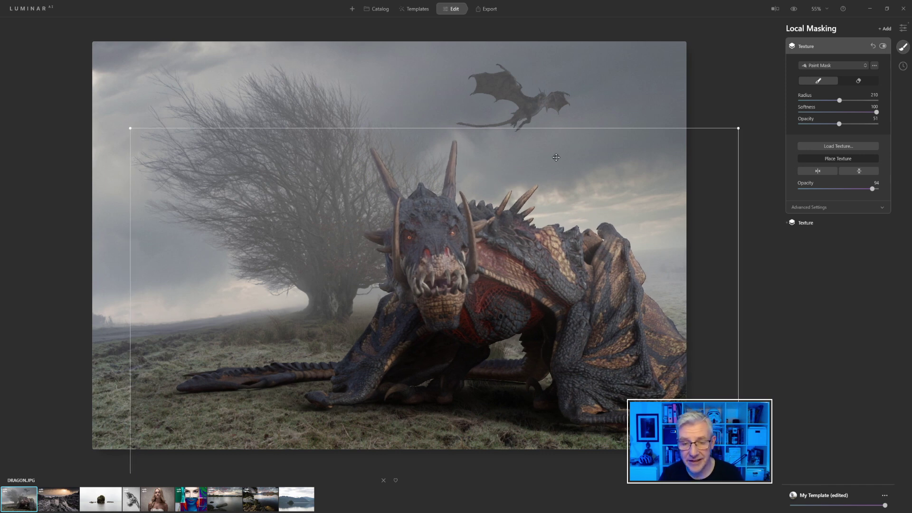
click(828, 159)
Desaturate the crouching dragon to -54, then paint and erase a mask patch on the lower-left grass at radius 147
click(815, 207)
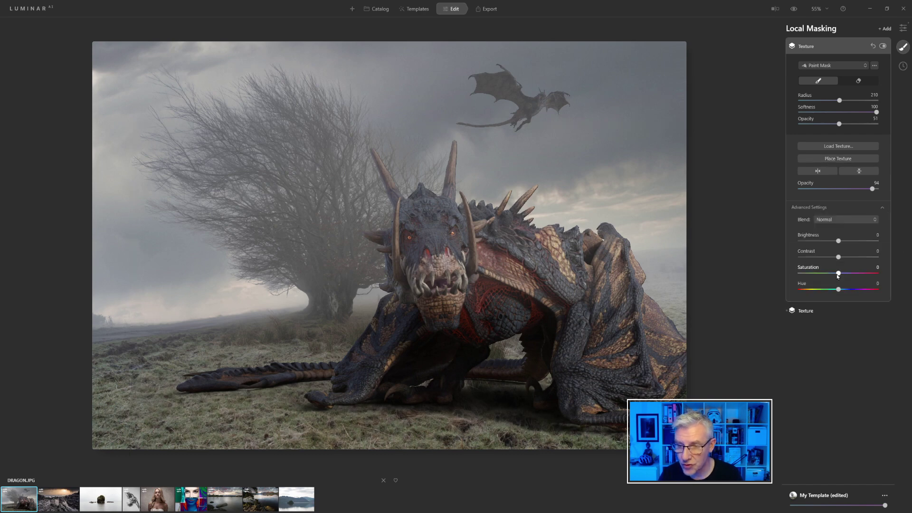
drag(837, 275, 817, 275)
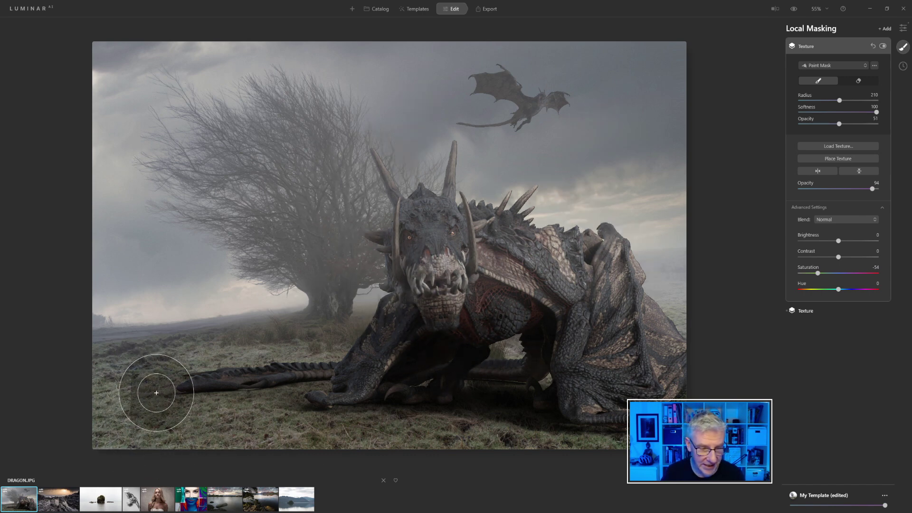
mouse_move(132, 390)
mouse_down()
mouse_move(129, 422)
mouse_move(133, 375)
mouse_move(126, 399)
mouse_up()
click(858, 81)
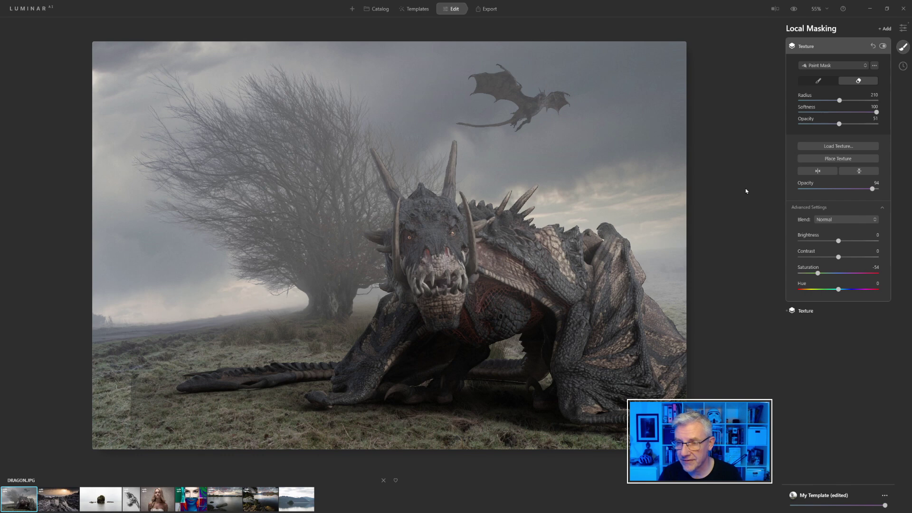
drag(839, 100, 827, 99)
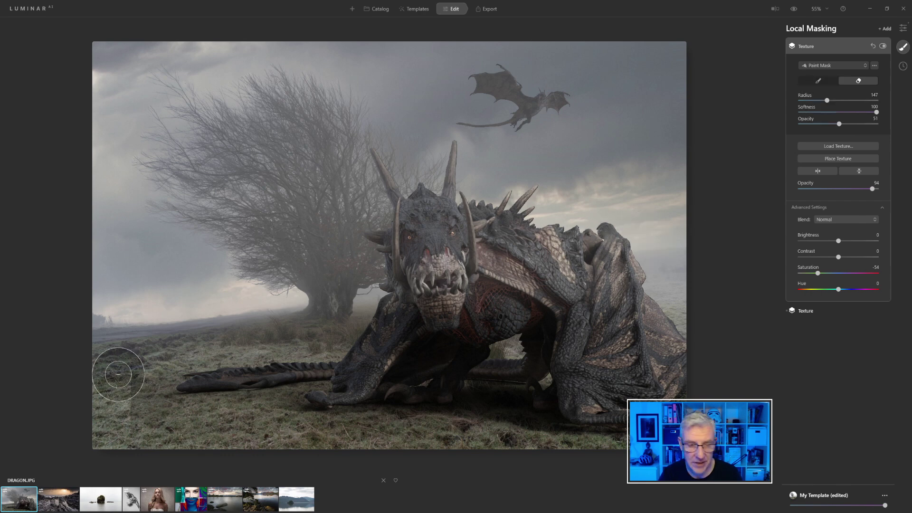
mouse_move(116, 377)
mouse_down()
mouse_move(97, 406)
mouse_move(117, 418)
mouse_move(99, 430)
mouse_move(128, 435)
mouse_move(108, 441)
mouse_move(149, 441)
mouse_move(135, 442)
mouse_move(117, 423)
mouse_move(124, 406)
mouse_move(102, 408)
mouse_move(128, 397)
mouse_move(101, 403)
mouse_move(124, 399)
mouse_move(110, 420)
mouse_up()
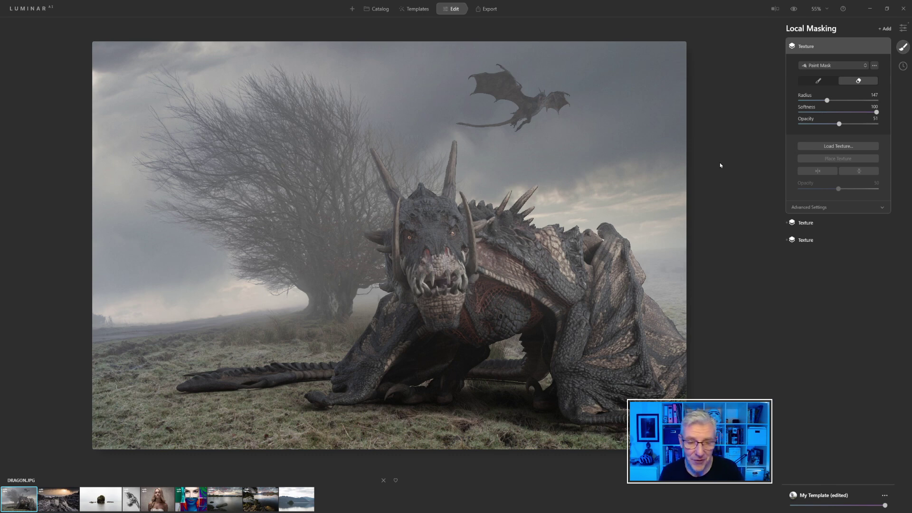
Load the roaring Defiance dragon into the empty texture layer at 95 opacity
click(857, 147)
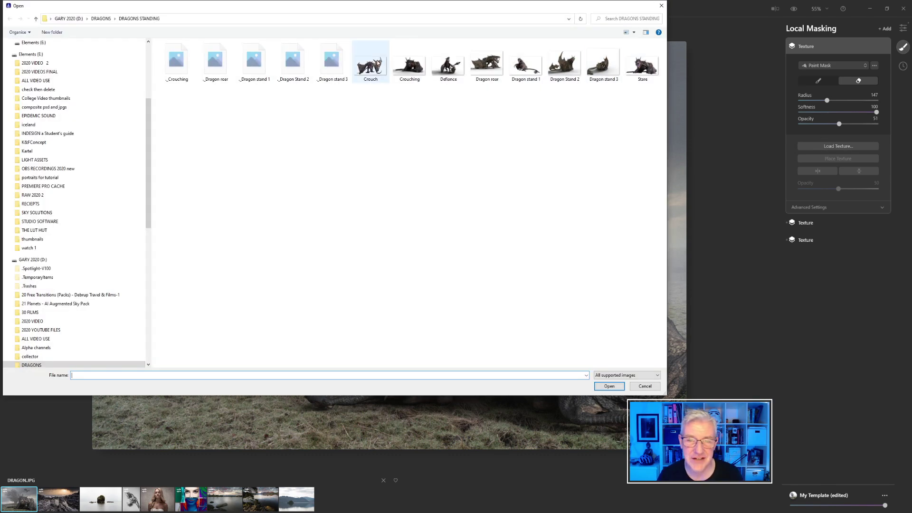
click(453, 71)
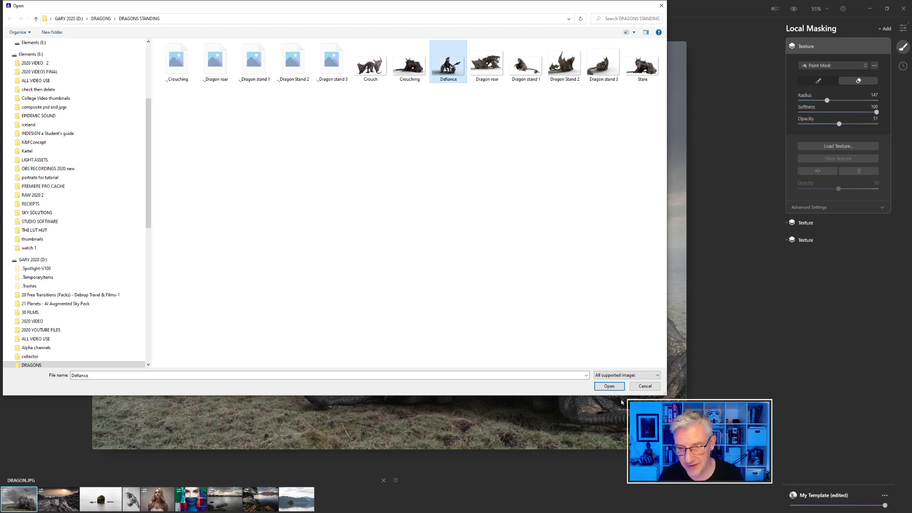
click(609, 386)
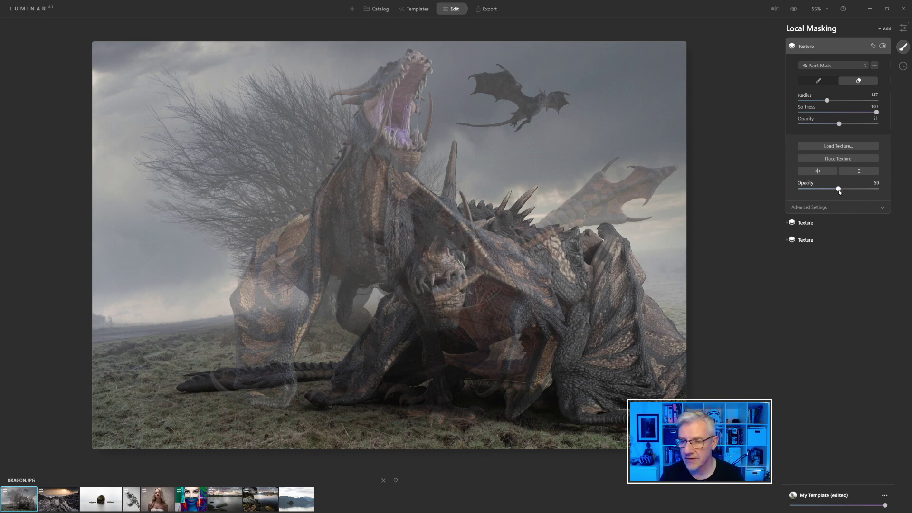
drag(839, 191, 872, 193)
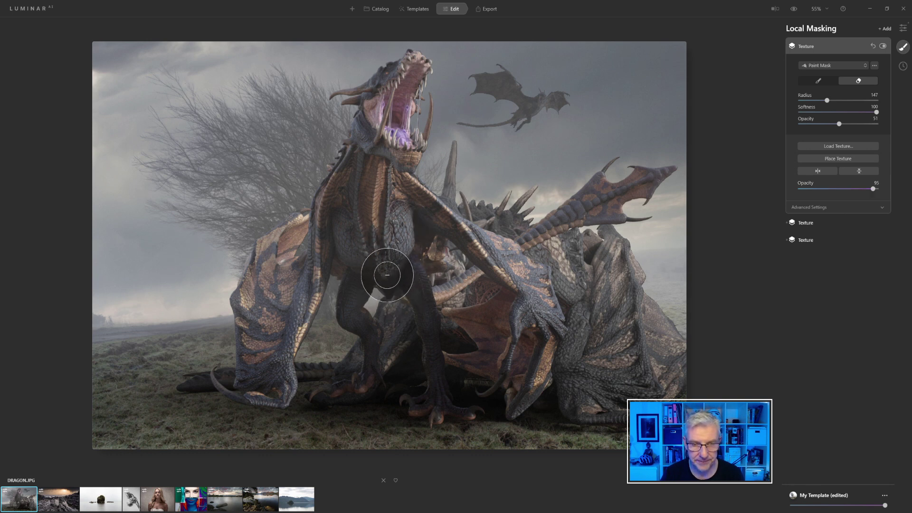
click(853, 45)
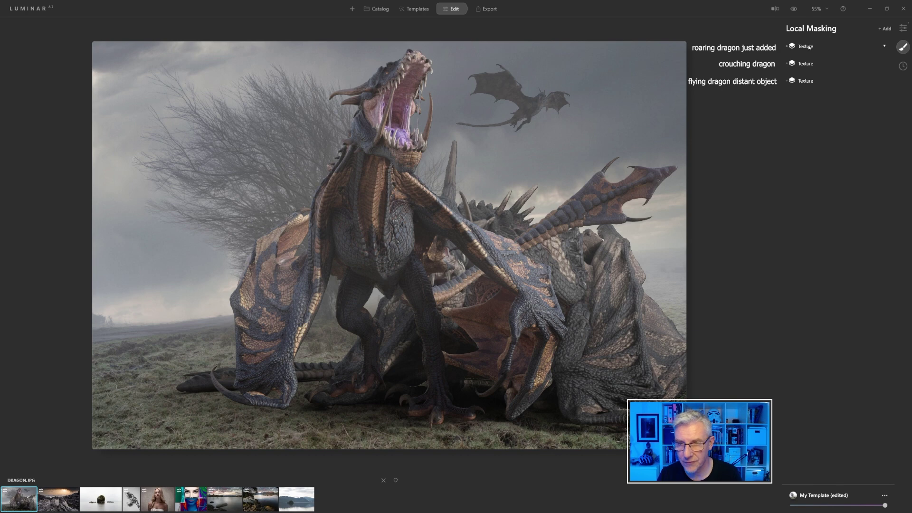
Remove the crouching dragon layer, desaturate the standing dragon to -47, and add another texture layer
click(792, 64)
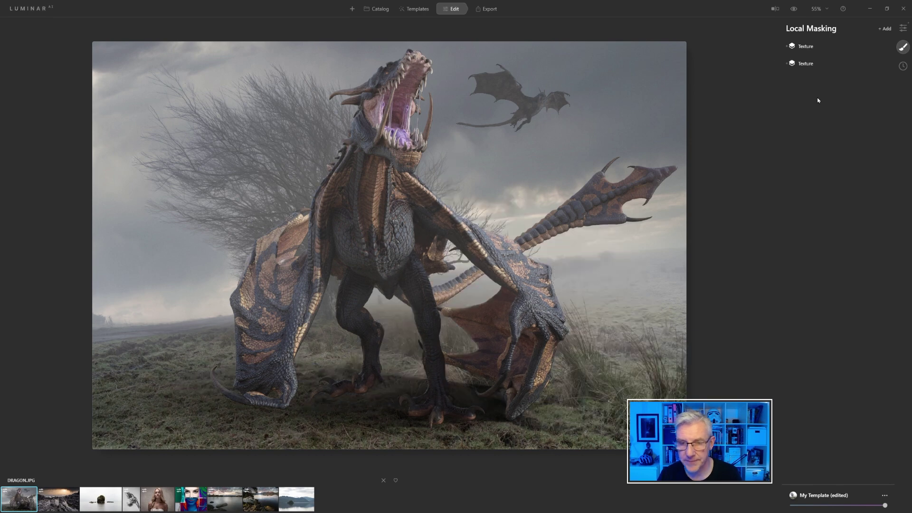
click(815, 47)
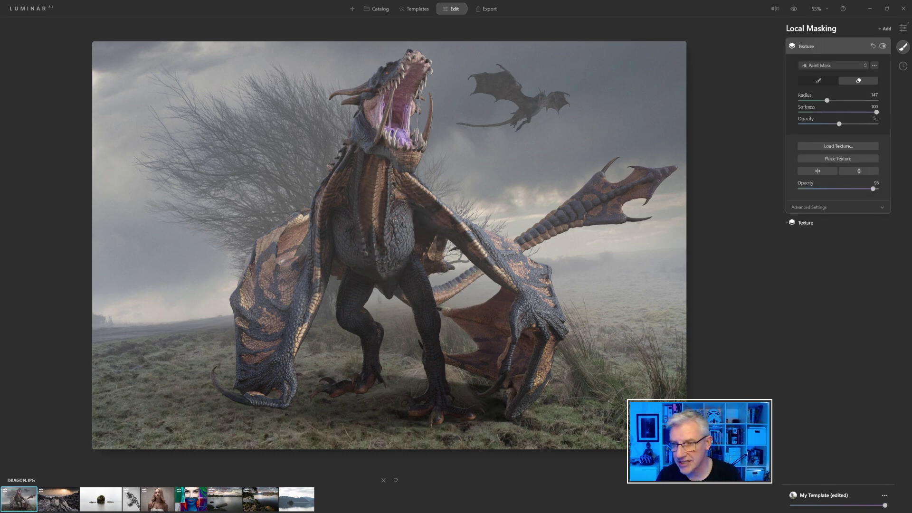
click(809, 208)
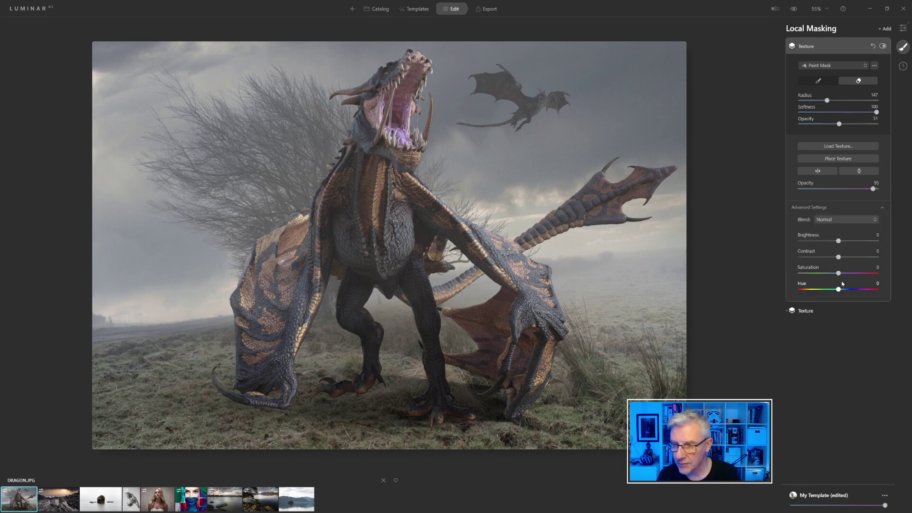
drag(839, 273, 825, 278)
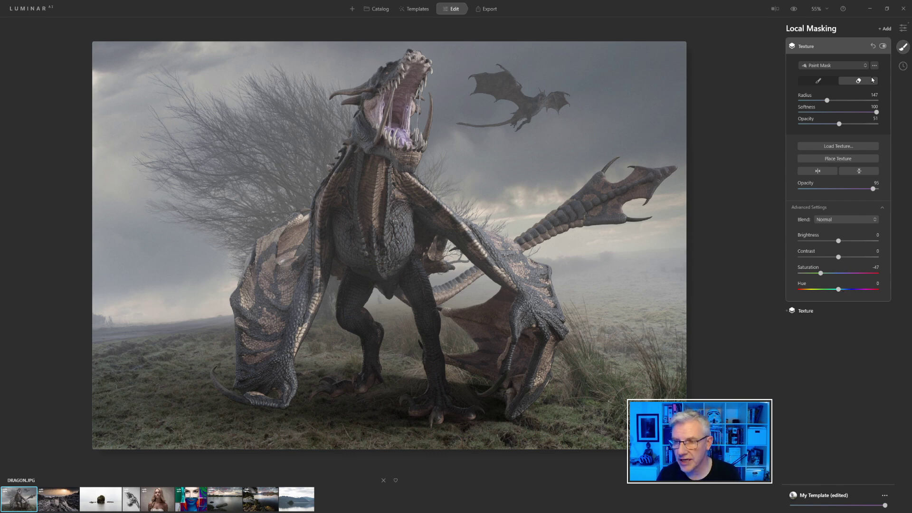
click(883, 29)
click(880, 55)
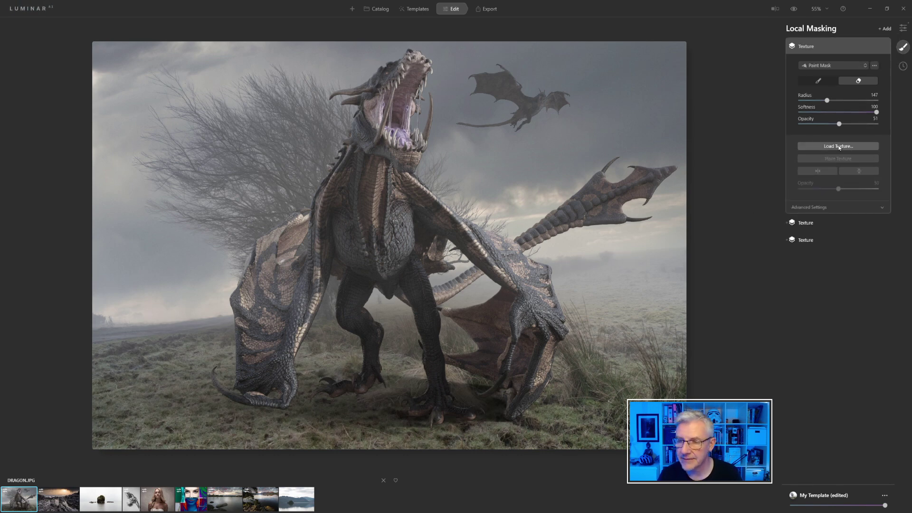
Load the Stare dragon image into the new texture layer at 95 opacity
click(859, 147)
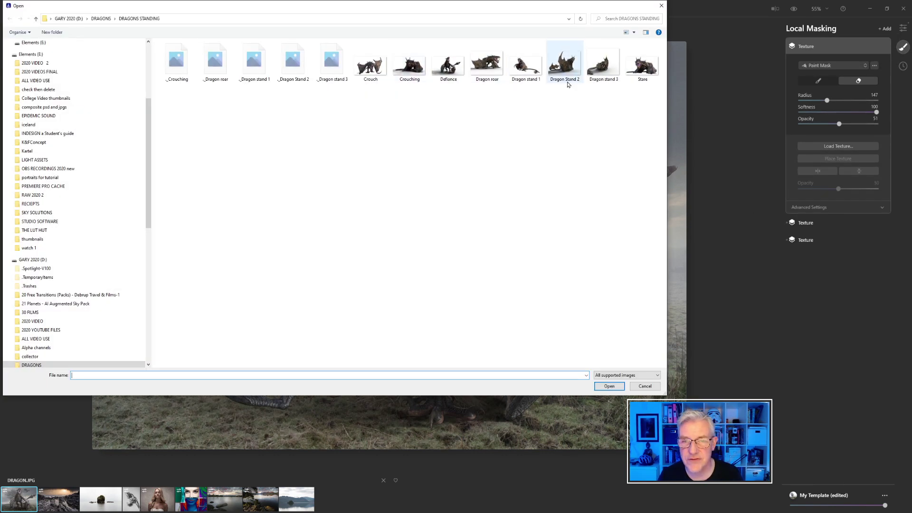
click(640, 69)
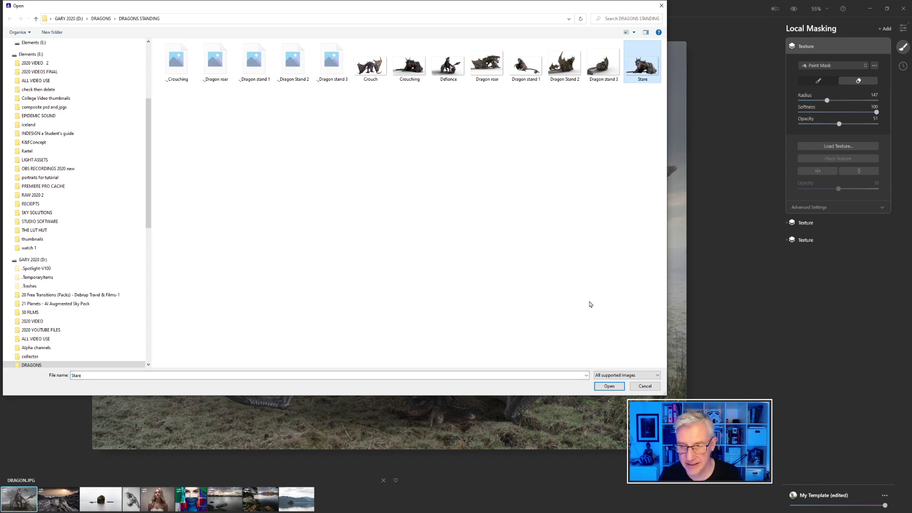
click(610, 386)
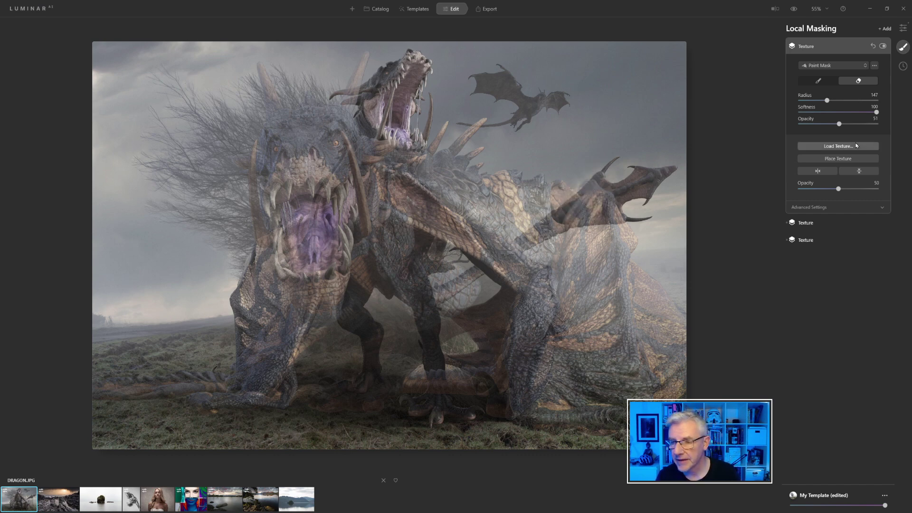
drag(839, 189, 862, 189)
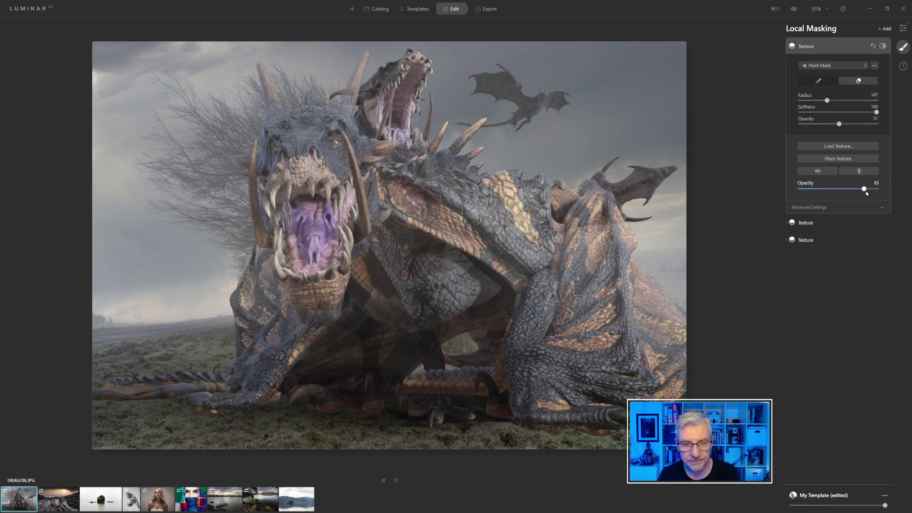
drag(864, 190, 872, 190)
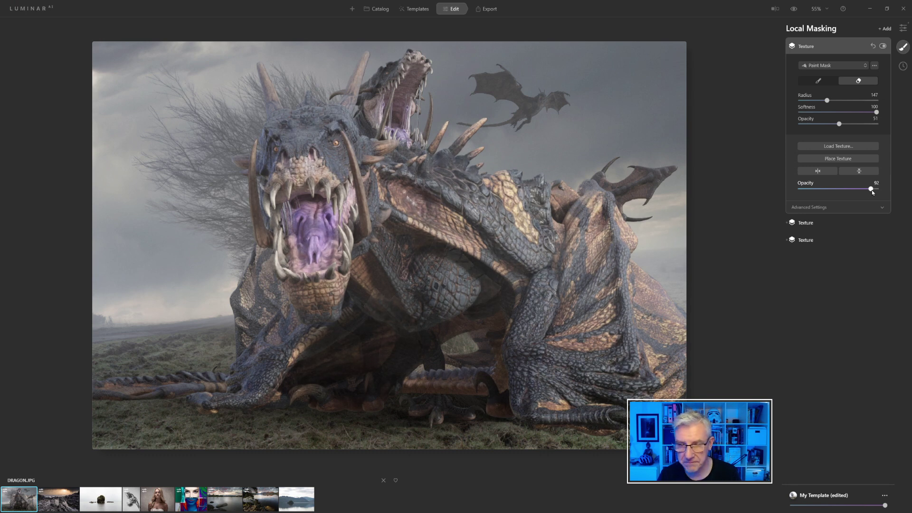
Shrink the Stare dragon and move it into the lower-right foreground
click(838, 159)
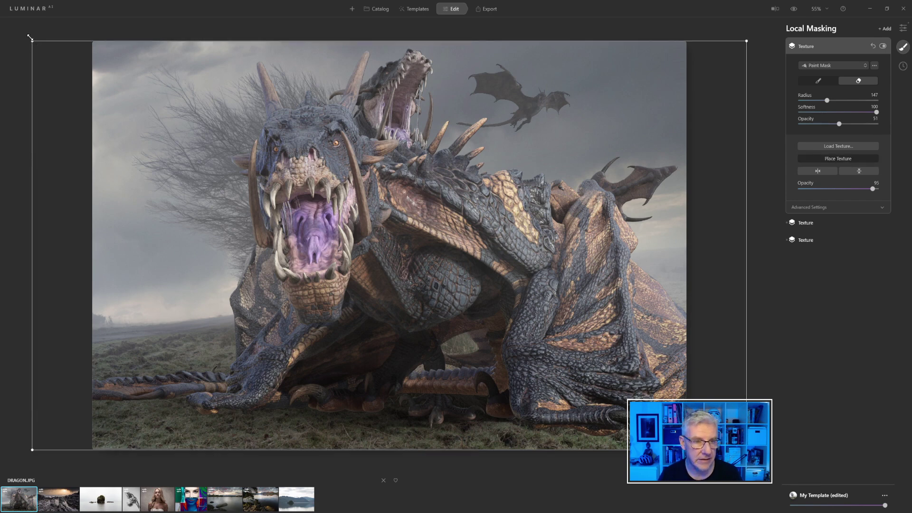
drag(29, 37, 302, 161)
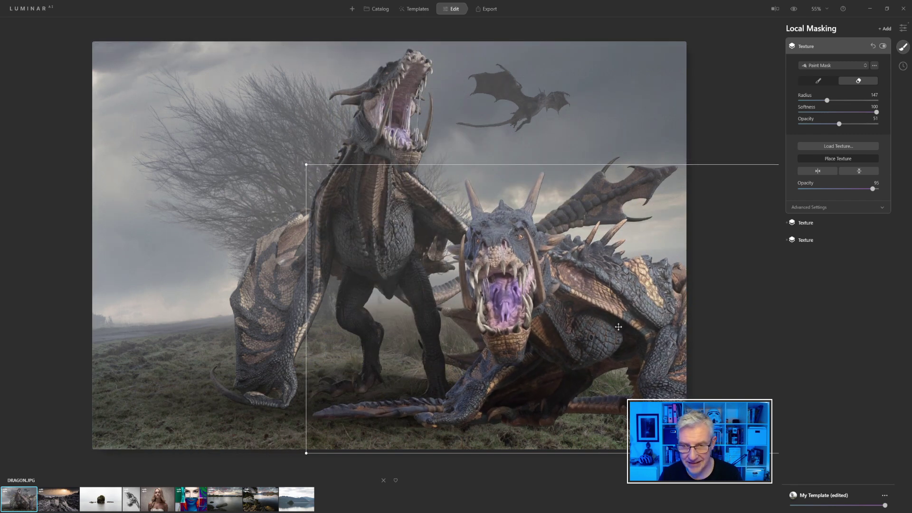
drag(606, 324, 540, 337)
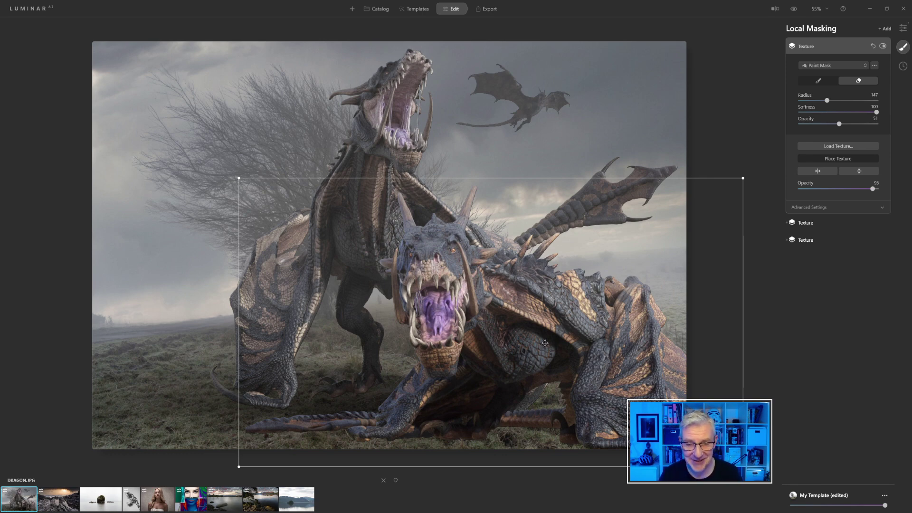
click(822, 208)
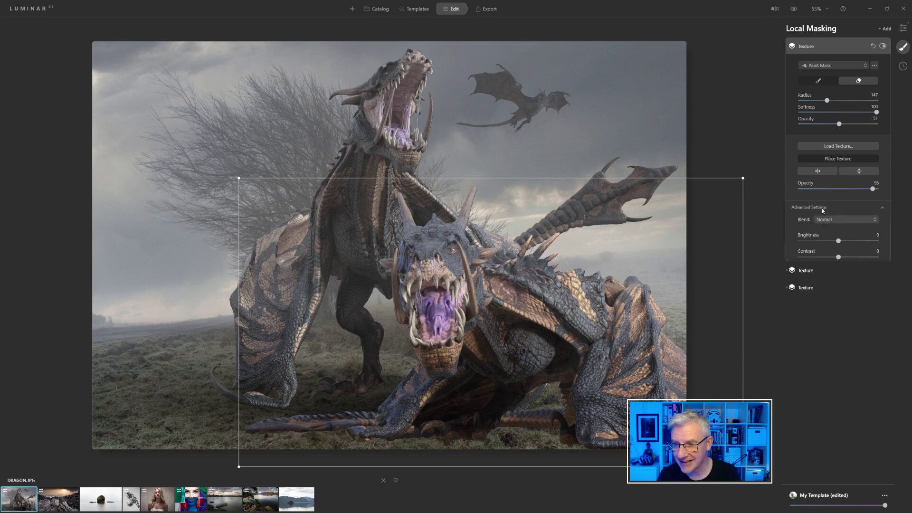
Fix the crouching dragon in place and erase its bottom edge into the grass (opacity 13, radius 25)
click(842, 159)
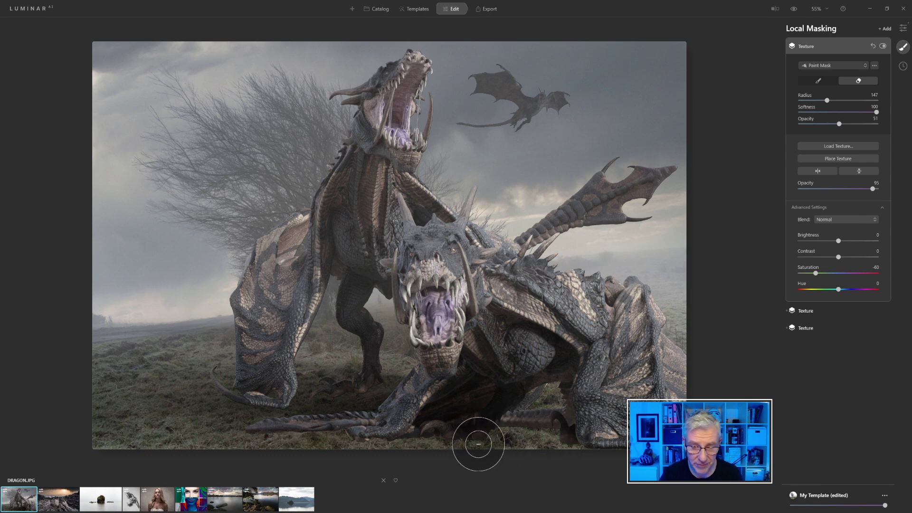
click(810, 124)
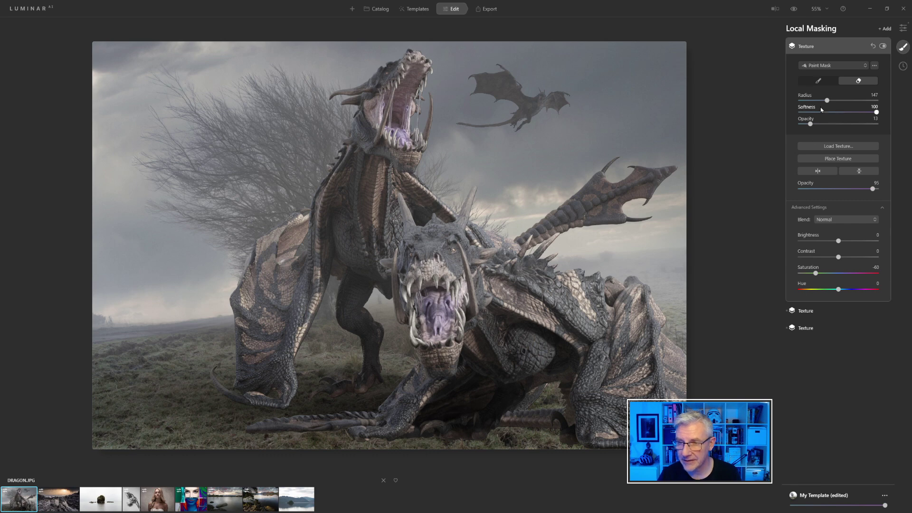
click(803, 101)
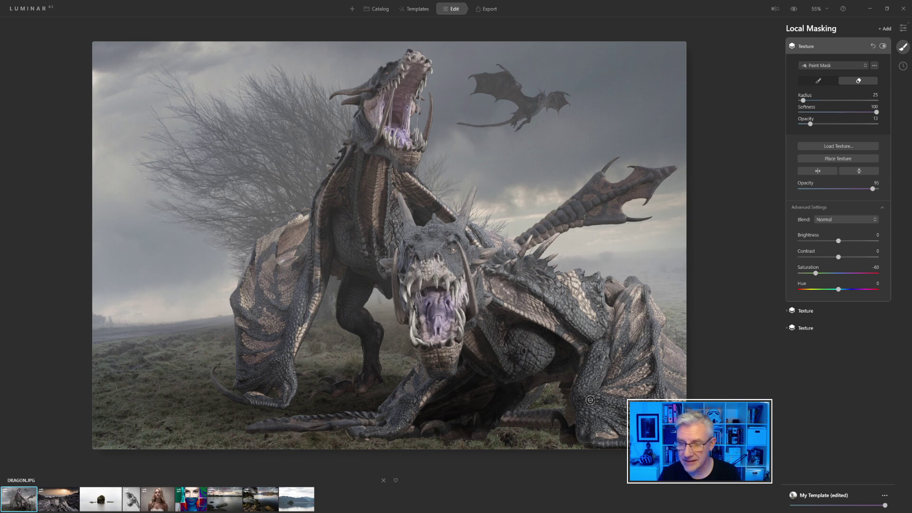
click(483, 442)
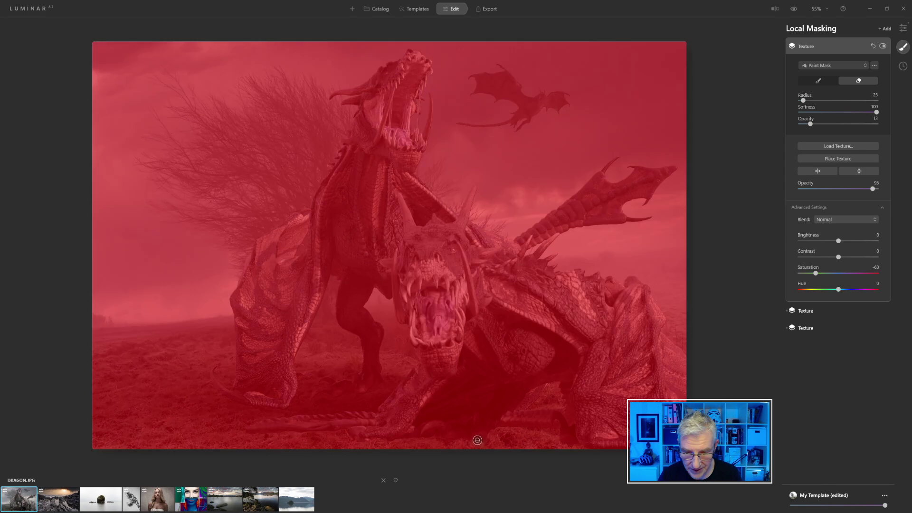
mouse_move(477, 440)
mouse_down()
mouse_move(464, 442)
mouse_move(482, 445)
mouse_up()
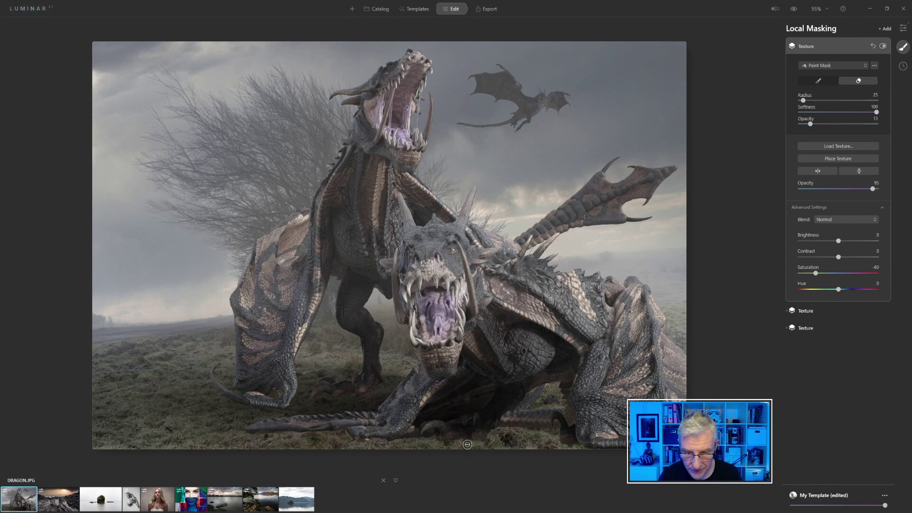
drag(468, 442, 460, 442)
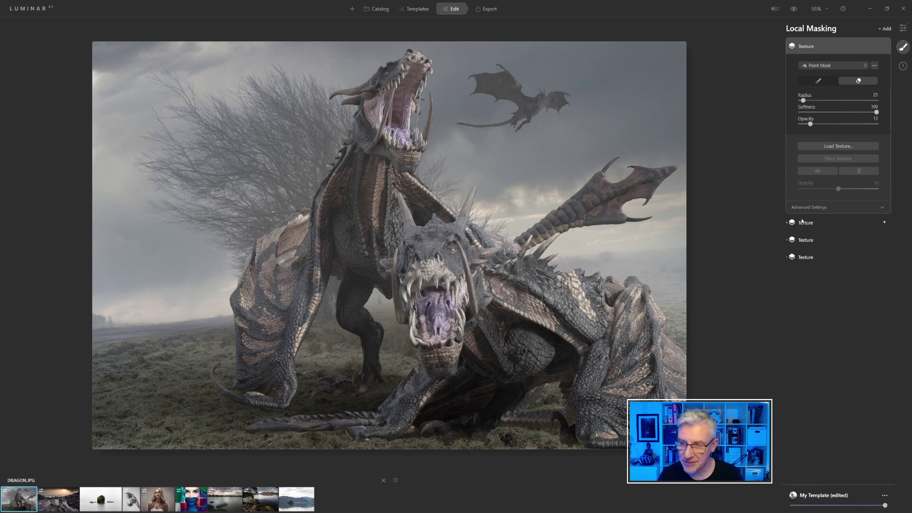
Load 'new signature copy' from the Desktop into the new texture layer
click(852, 149)
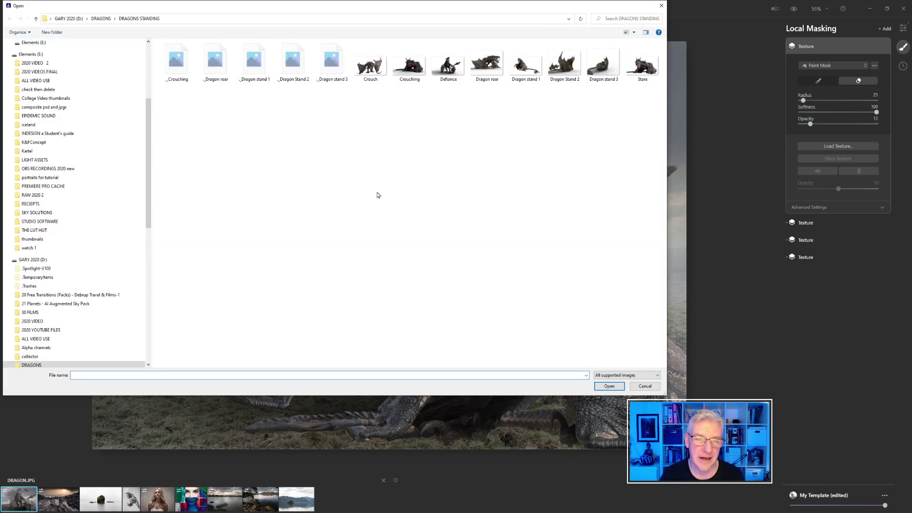
scroll(52, 124, up, 2)
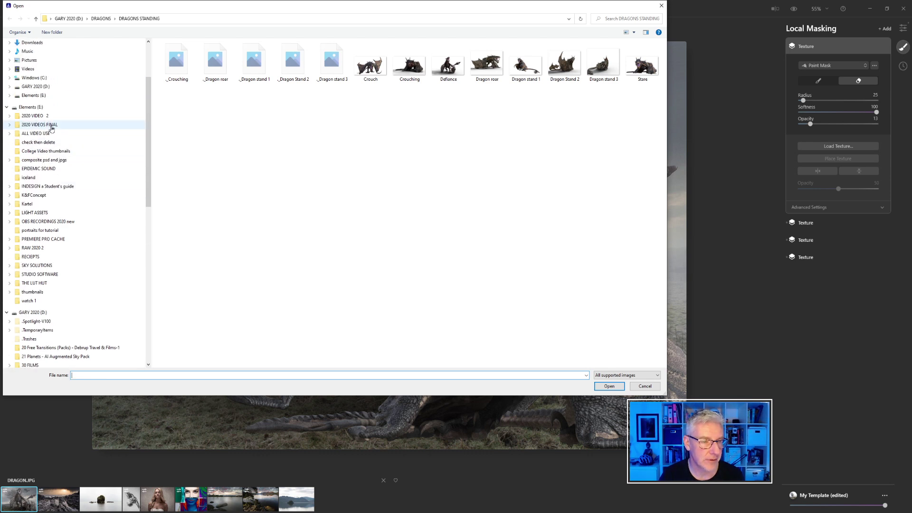
scroll(56, 94, up, 3)
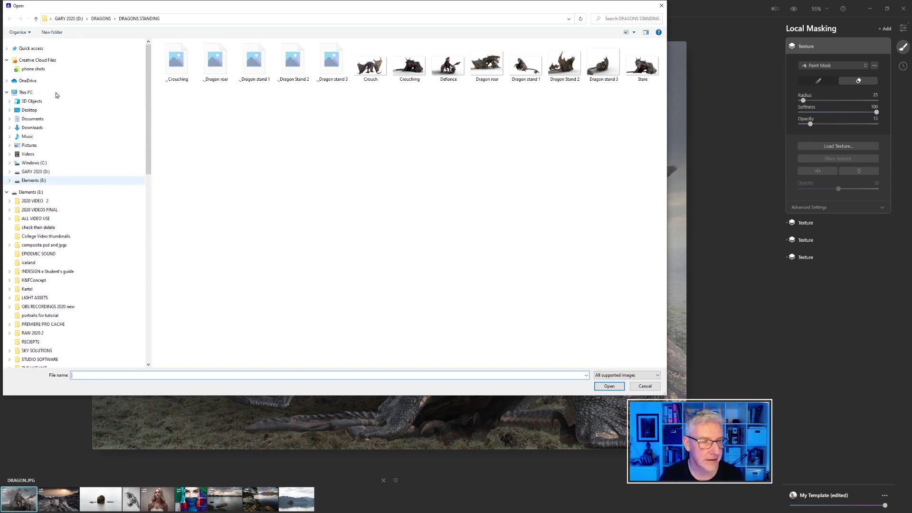
click(30, 110)
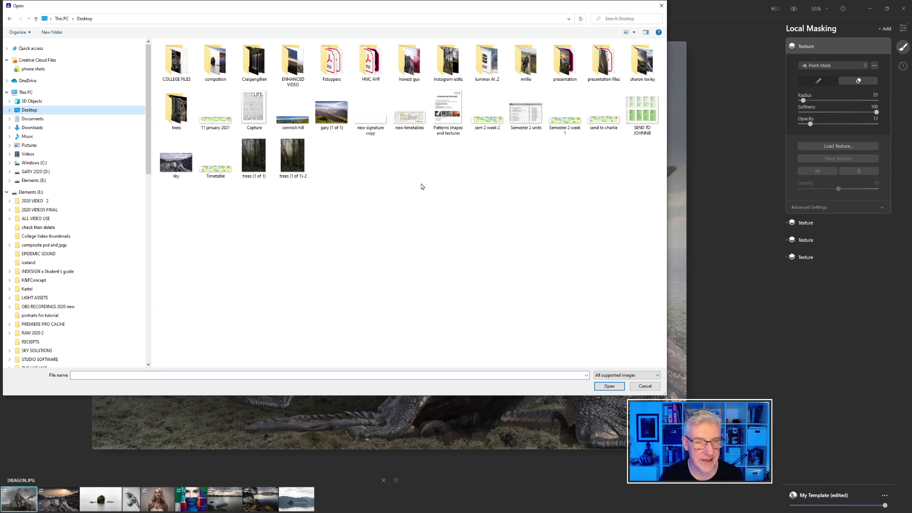
click(370, 126)
click(609, 387)
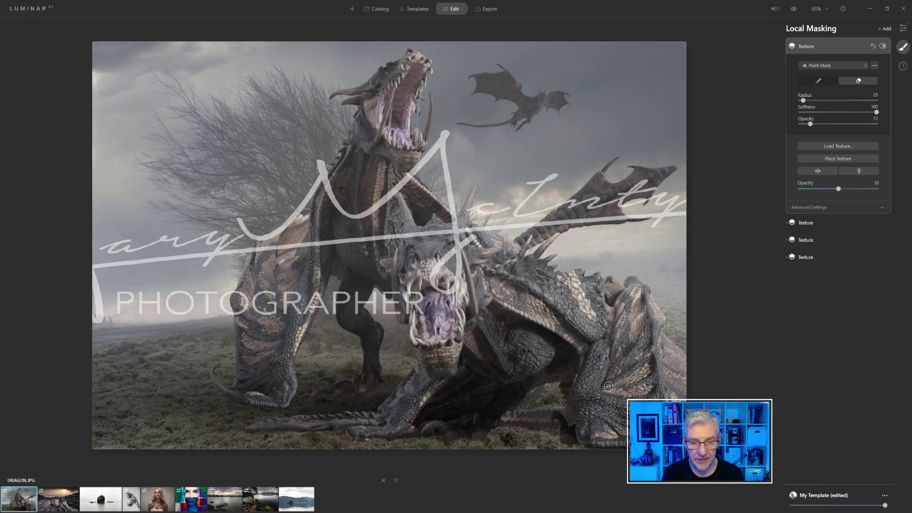
Shrink the signature watermark, place it level across the foreground grass, and set opacity to 55
click(851, 159)
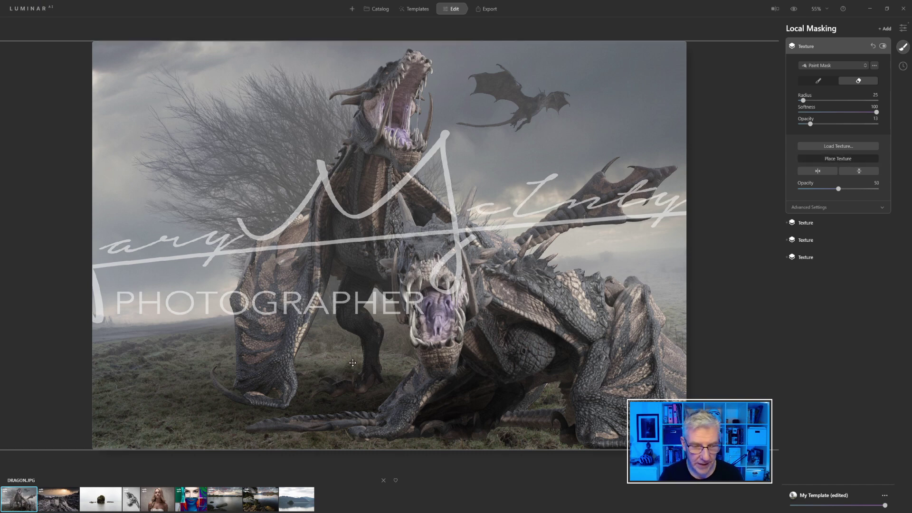
mouse_move(348, 345)
mouse_down()
mouse_move(282, 294)
mouse_move(524, 324)
mouse_up()
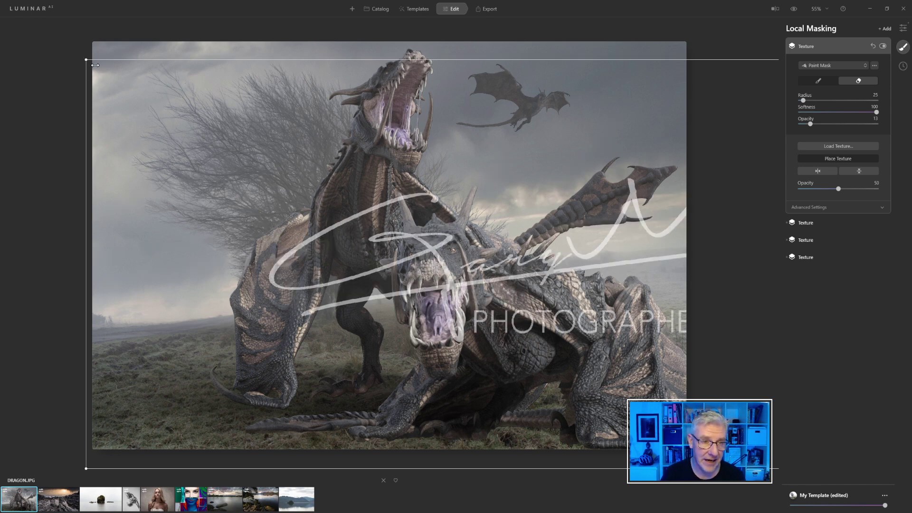
mouse_move(80, 56)
mouse_down()
mouse_move(511, 282)
mouse_move(654, 336)
mouse_move(361, 141)
mouse_move(194, 122)
mouse_move(598, 228)
mouse_up()
mouse_move(614, 350)
mouse_down()
mouse_move(291, 282)
mouse_move(179, 270)
mouse_move(155, 438)
mouse_up()
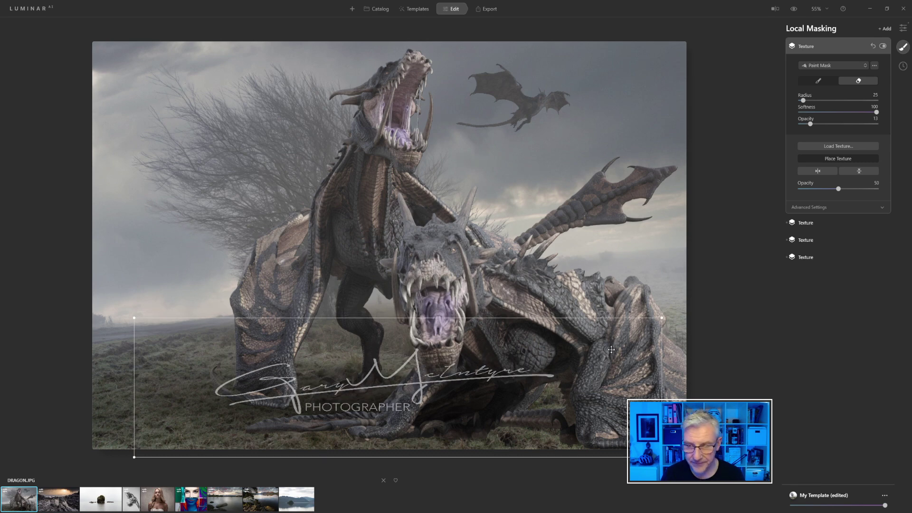
mouse_move(669, 316)
mouse_down()
mouse_move(643, 219)
mouse_move(686, 310)
mouse_up()
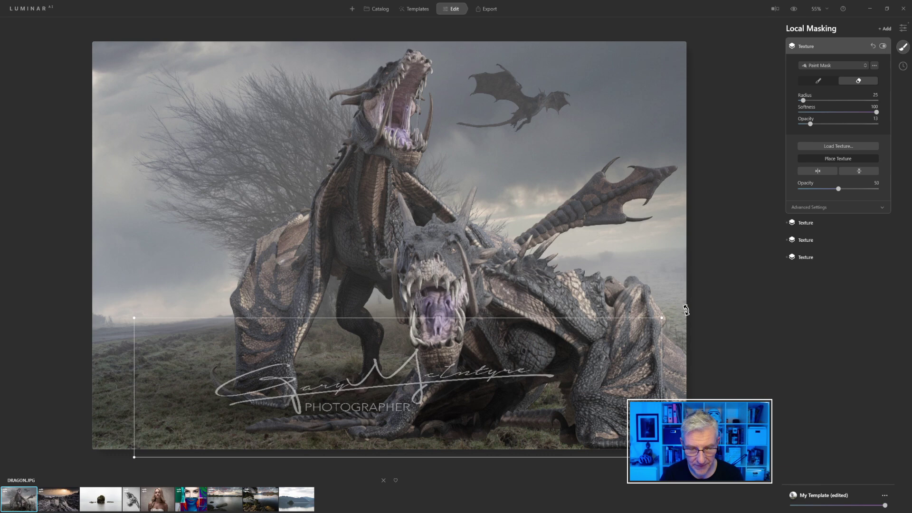
mouse_move(840, 189)
mouse_down()
mouse_move(869, 189)
mouse_move(803, 189)
mouse_move(842, 197)
mouse_up()
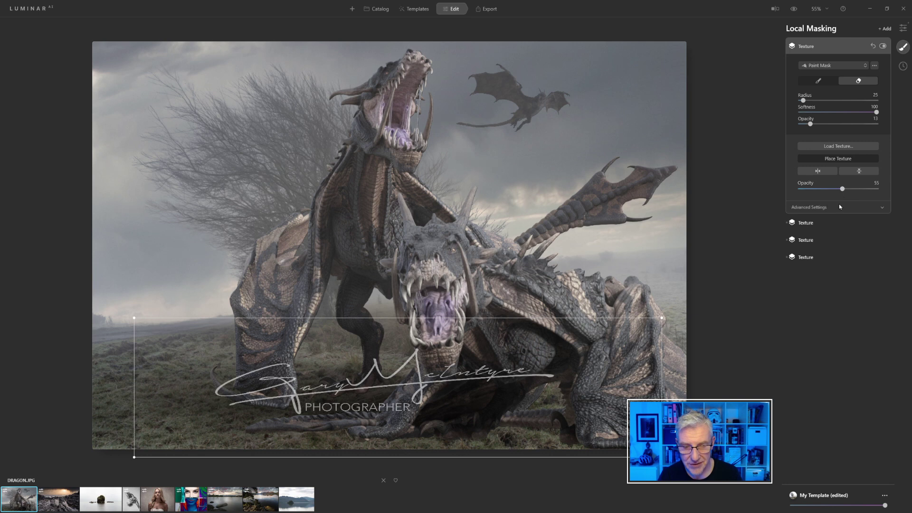
click(827, 159)
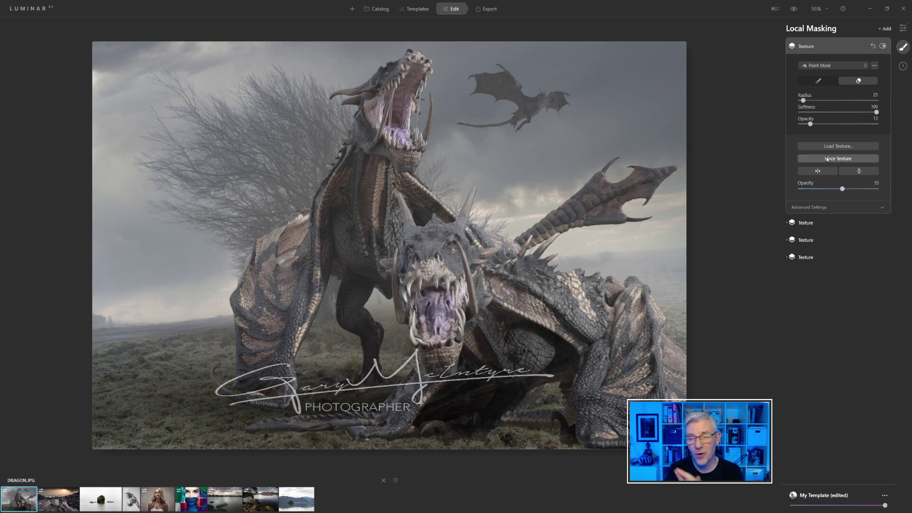